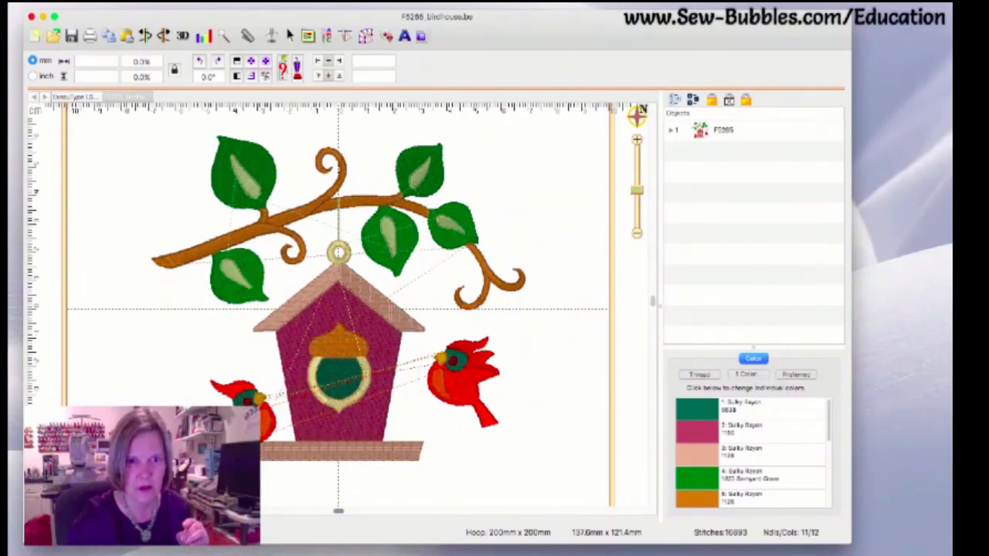
Expand the F5265 design, select its magenta birdhouse wall stitches and generate an outline from them.
key("super+Tab")
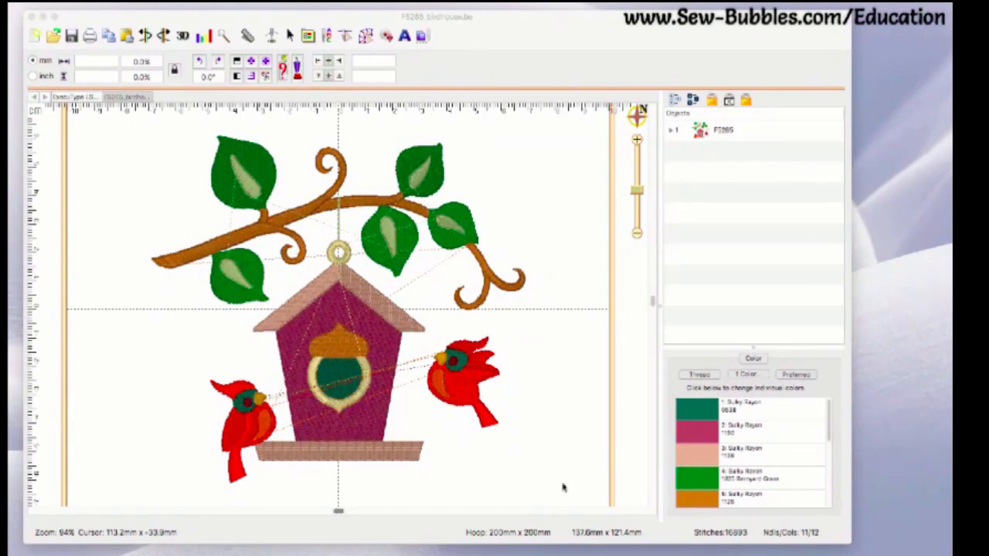
scroll(565, 487, "down", 2)
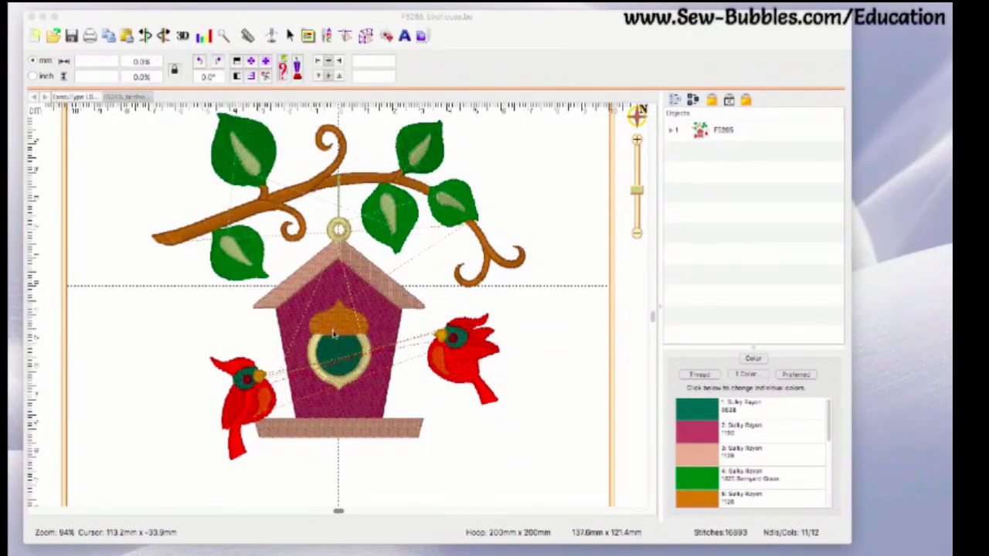
left_click(672, 130)
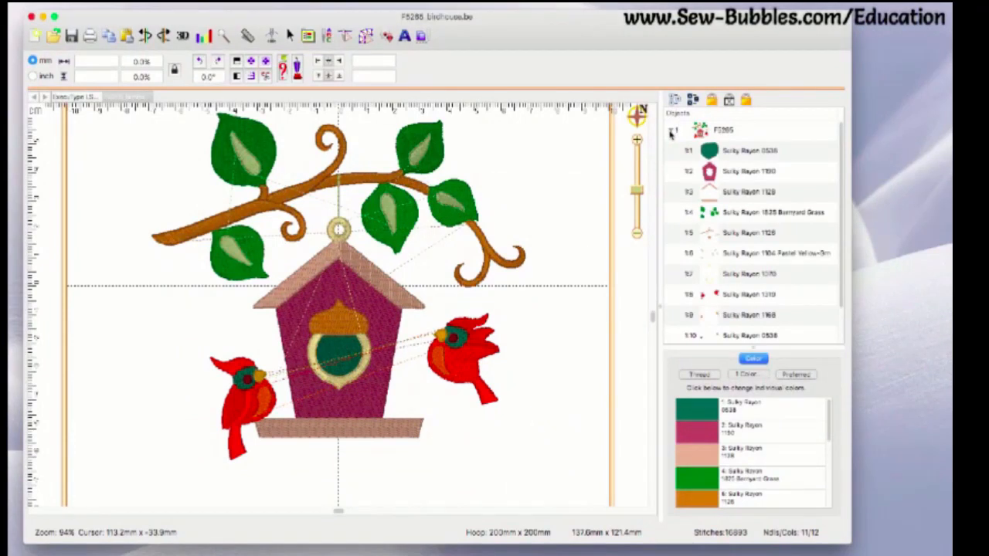
left_click(710, 171)
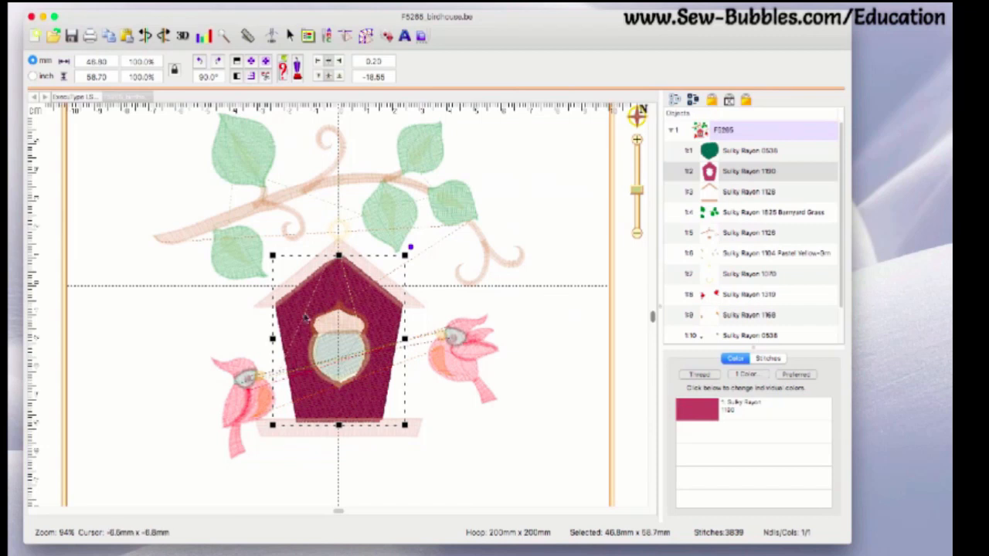
scroll(360, 217, "down", 1)
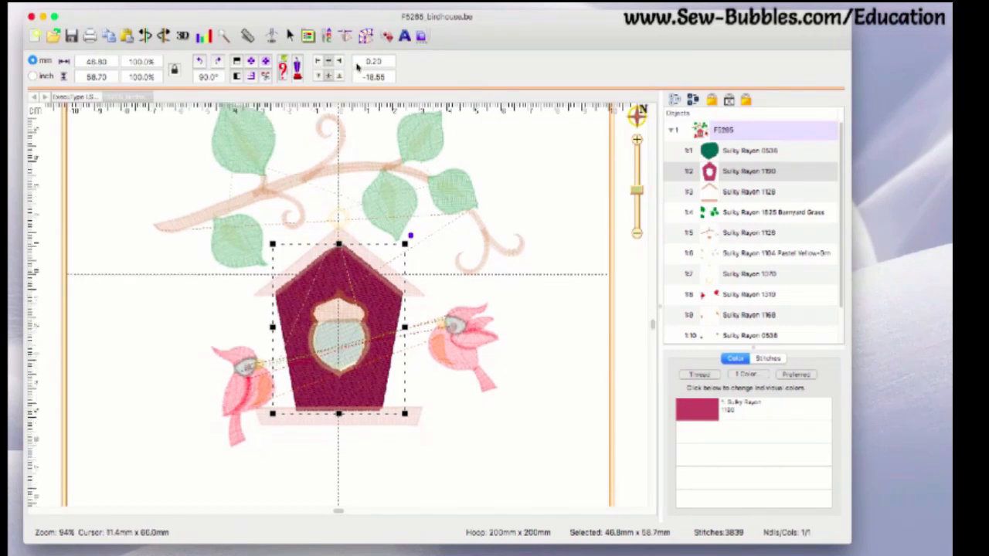
left_click(366, 35)
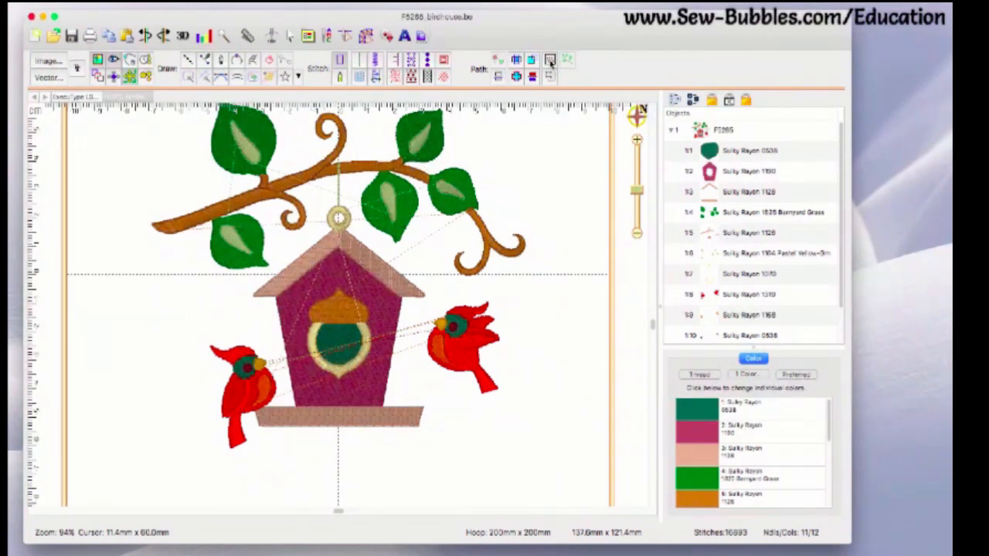
left_click(720, 173)
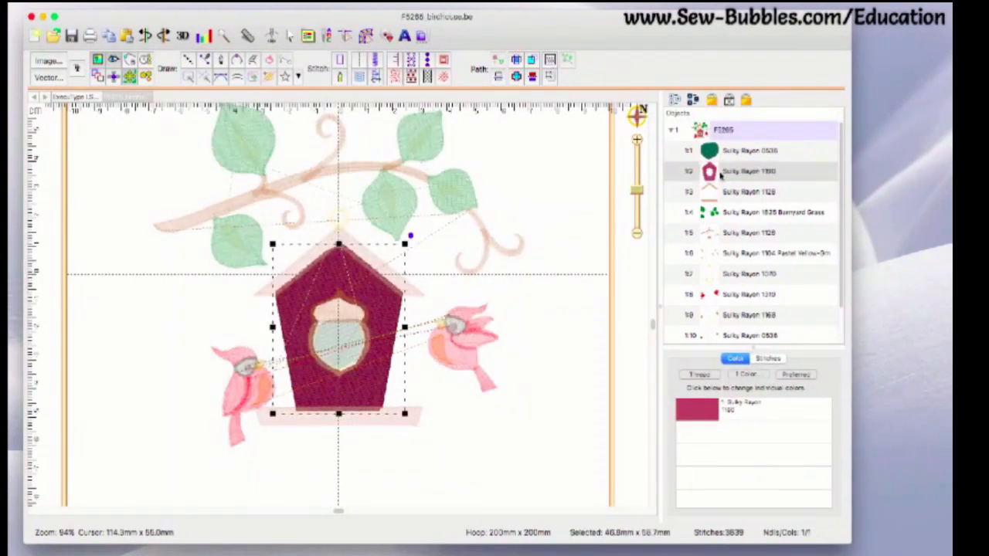
left_click(550, 65)
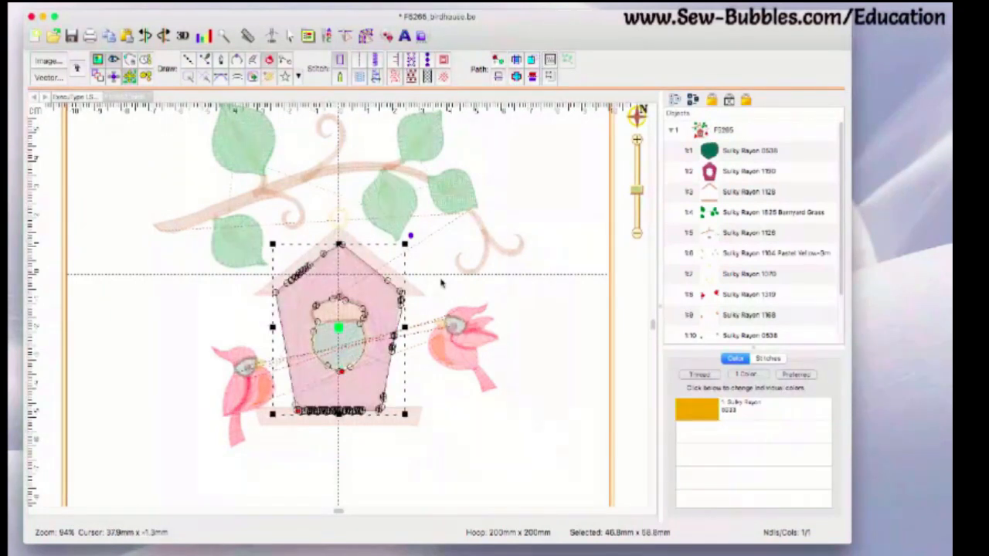
Expand the new Outline group in the object list and select the birdhouse wall outline.
scroll(833, 254, "down", 2)
scroll(834, 255, "down", 2)
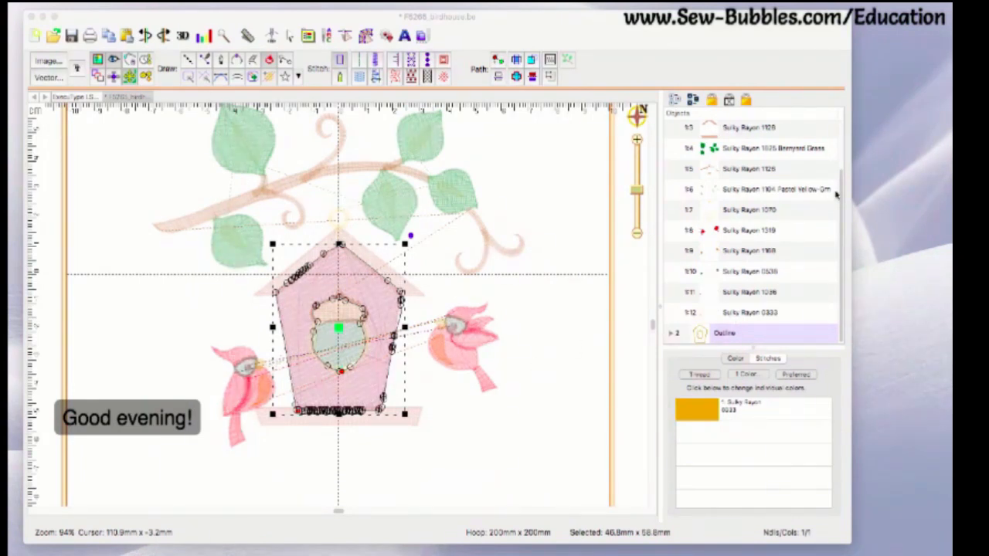
left_click_drag(839, 194, 838, 167)
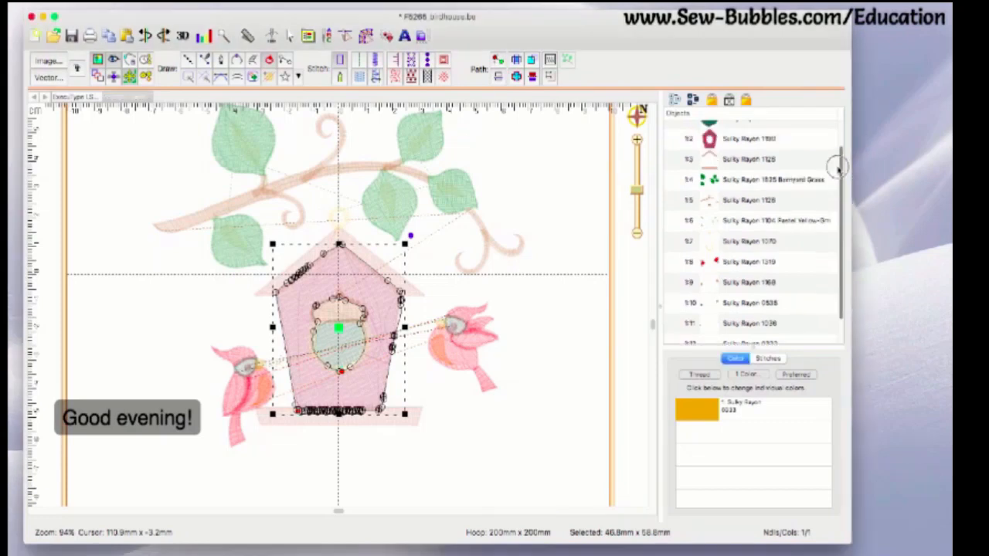
left_click(723, 144)
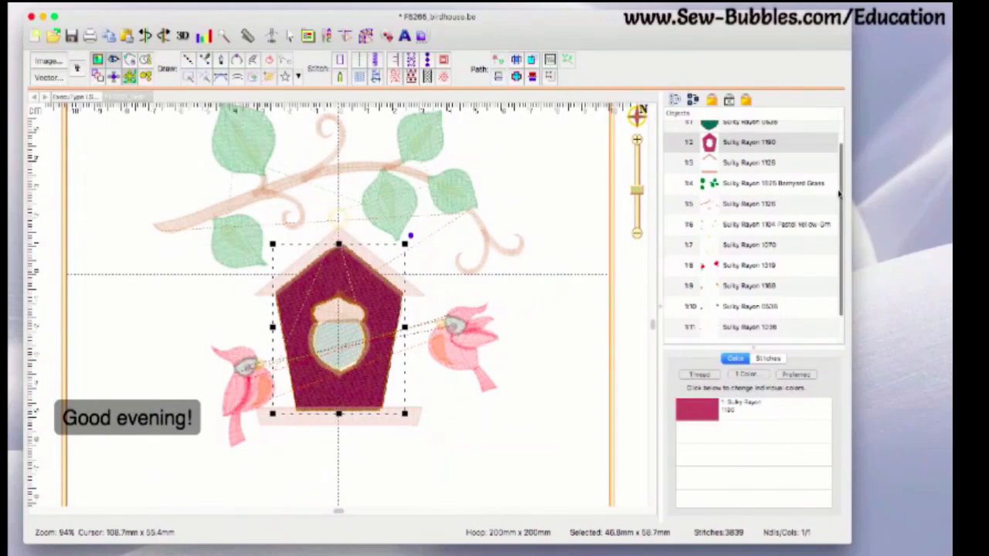
scroll(839, 201, "down", 2)
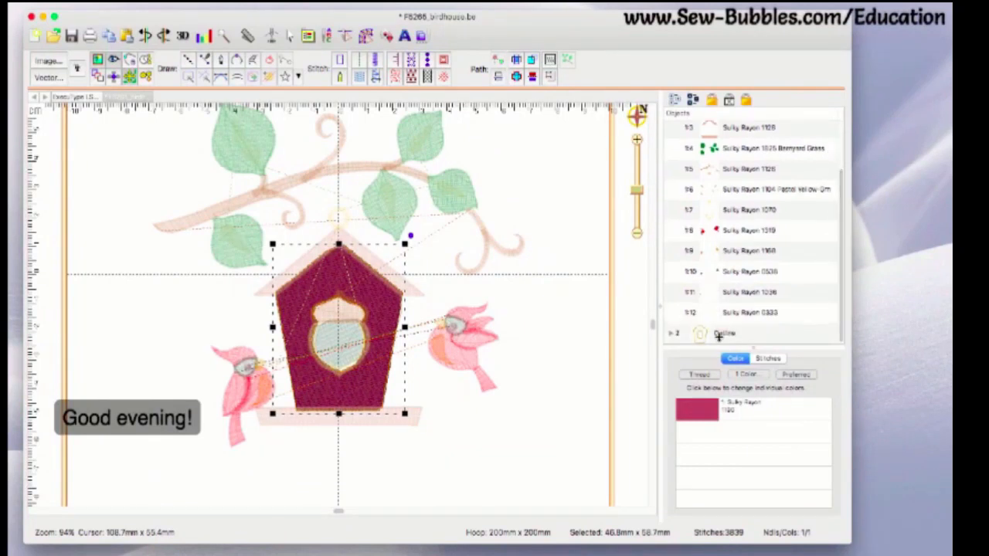
left_click(672, 333)
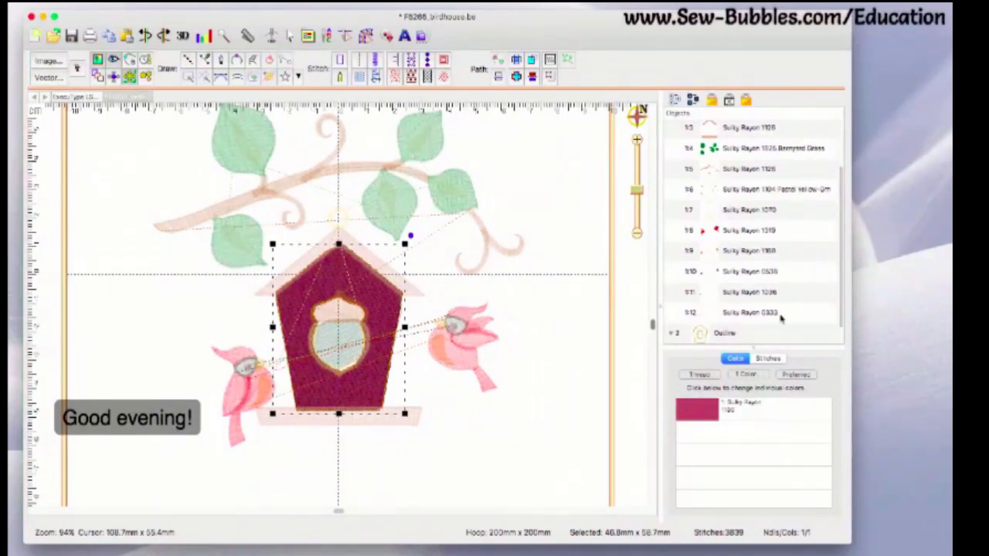
left_click(722, 338)
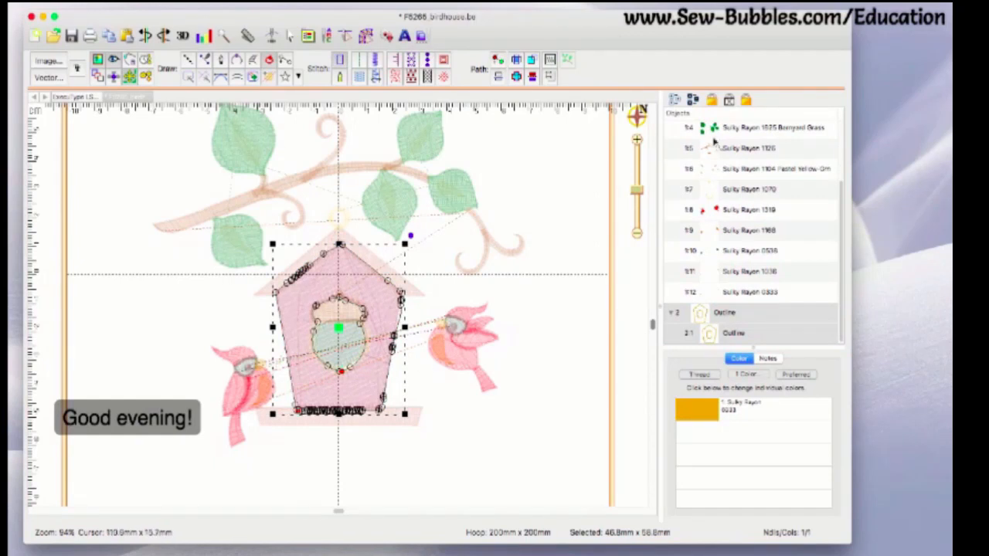
Delete the surplus nodes along the left roof slope of the birdhouse outline.
left_click_drag(636, 191, 637, 181)
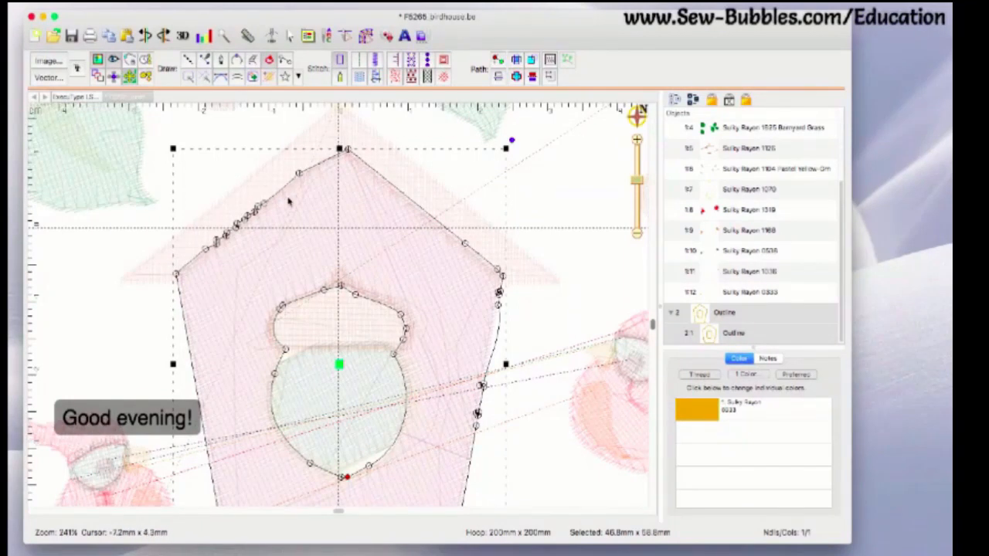
mouse_move(295, 192)
left_mouse_down()
mouse_move(276, 161)
mouse_move(187, 242)
mouse_move(225, 264)
left_mouse_up()
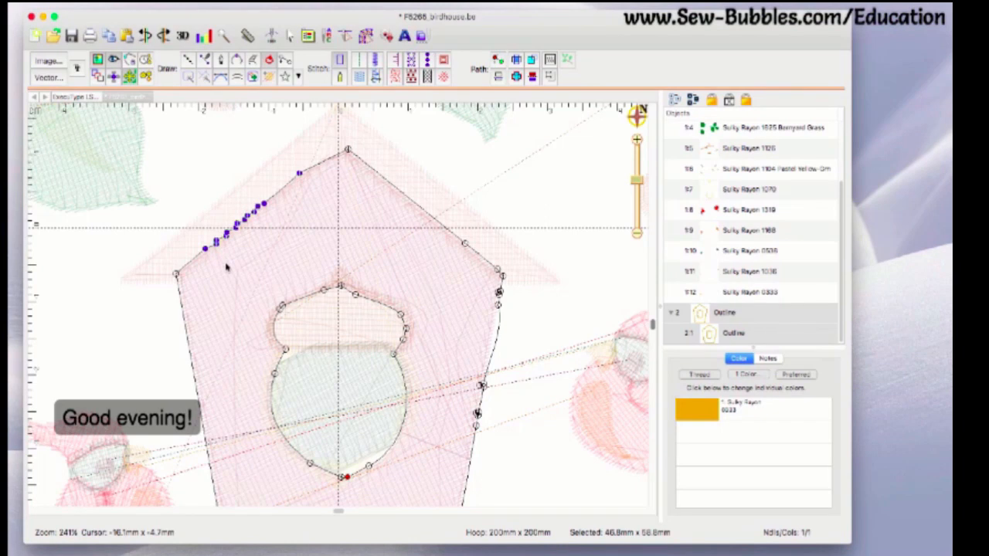
key("Delete")
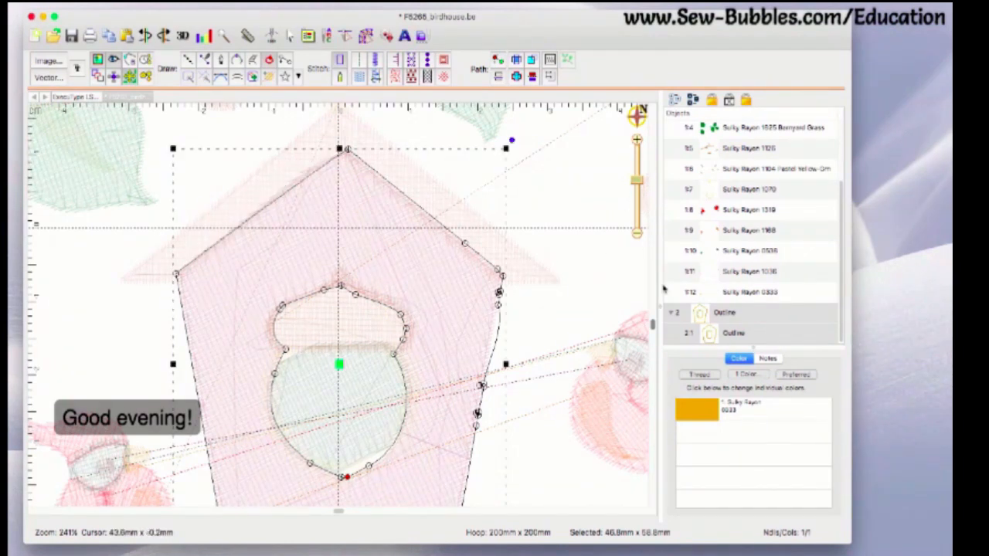
Delete the surplus nodes along the right wall and bottom edge of the birdhouse outline.
left_click_drag(653, 326, 653, 348)
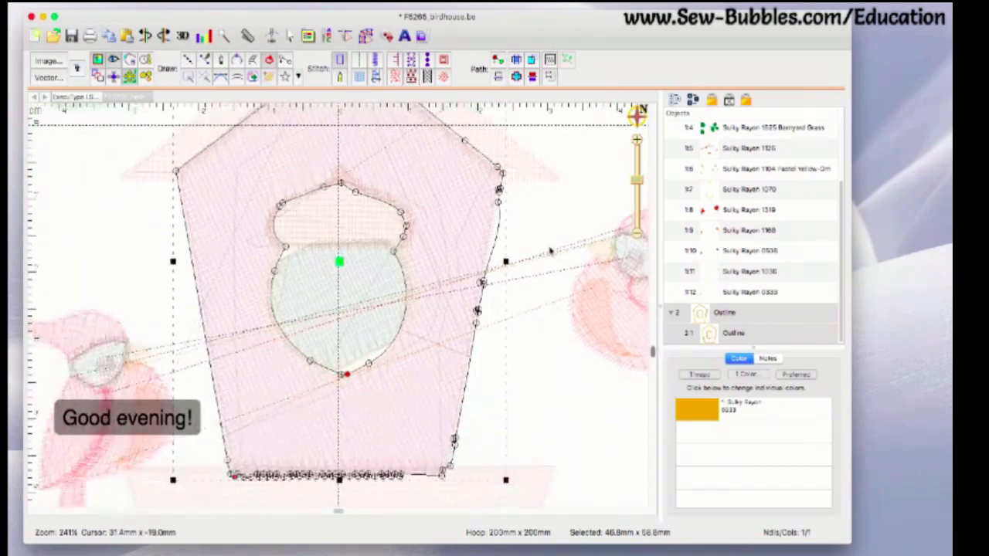
mouse_move(477, 283)
left_mouse_down()
mouse_move(435, 433)
mouse_move(456, 454)
mouse_move(469, 451)
mouse_move(437, 459)
mouse_move(404, 438)
mouse_move(351, 431)
mouse_move(251, 436)
mouse_move(241, 464)
left_mouse_up()
scroll(478, 444, "down", 2)
key("Delete")
key("Delete")
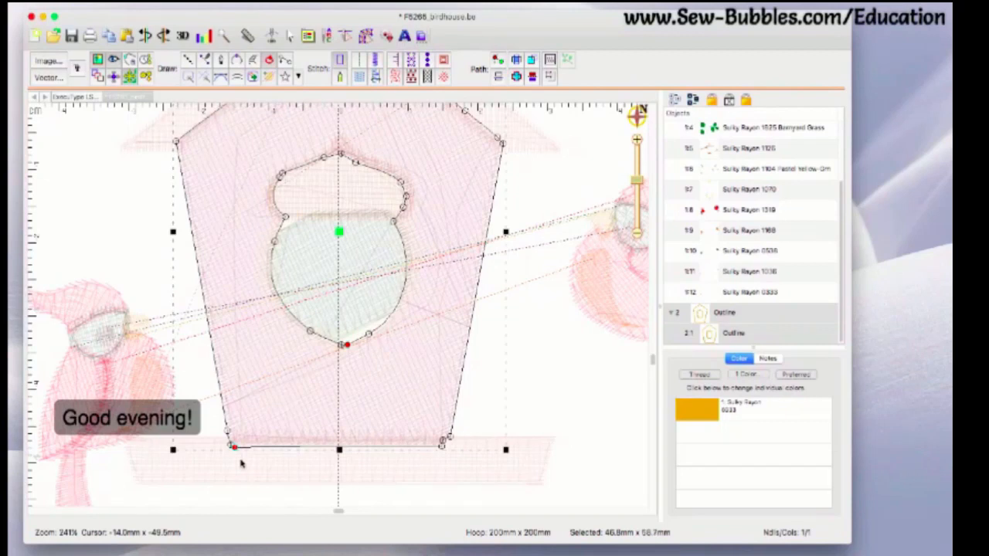
Convert the cleaned-up birdhouse outline into an applique.
left_click_drag(636, 181, 636, 186)
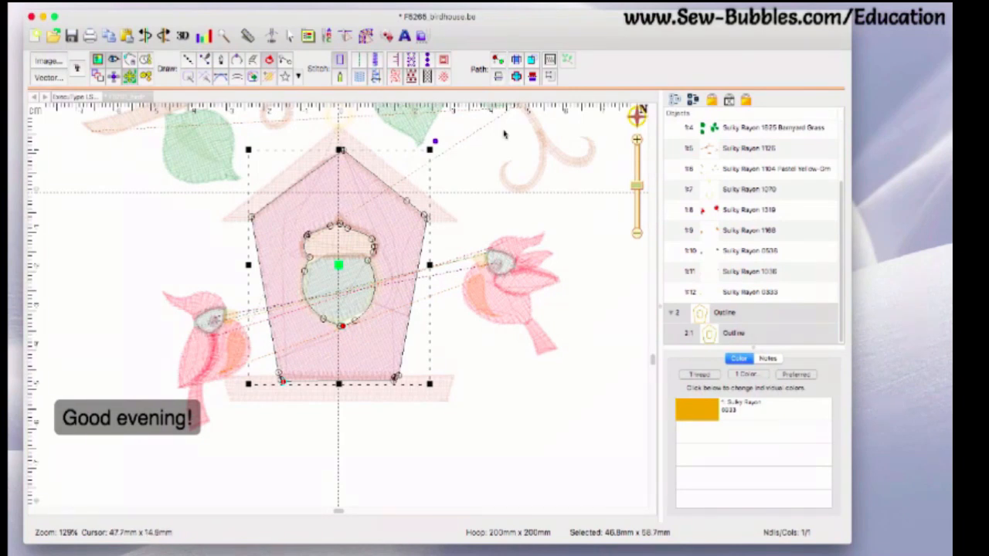
left_click(395, 61)
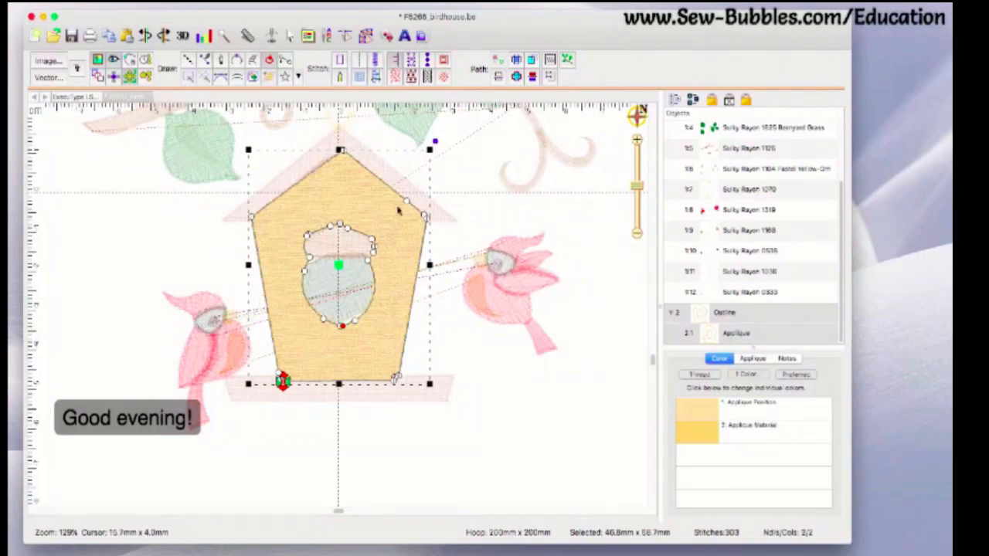
Try a Satin border on the birdhouse applique and return the border to None.
left_click(755, 359)
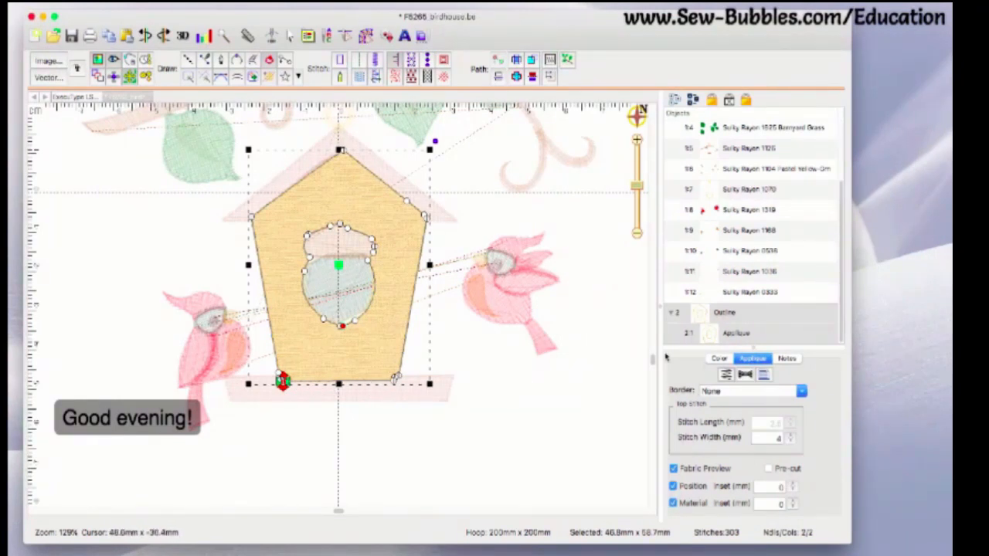
left_click(801, 392)
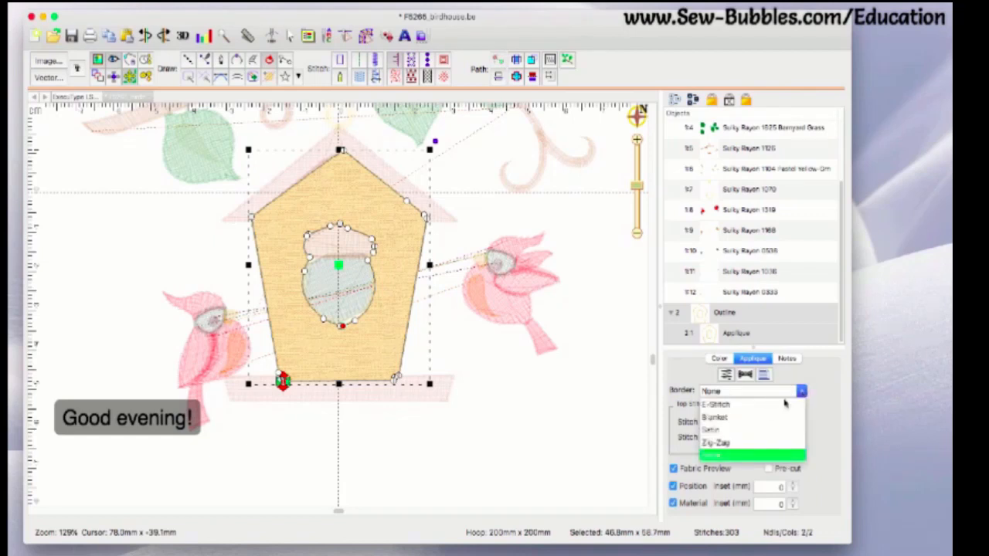
left_click(709, 431)
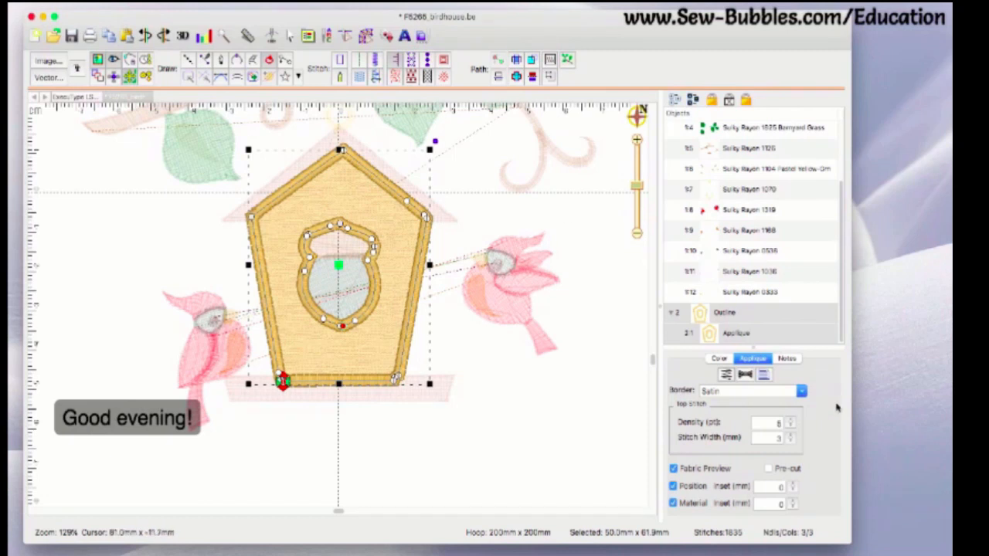
left_click(802, 393)
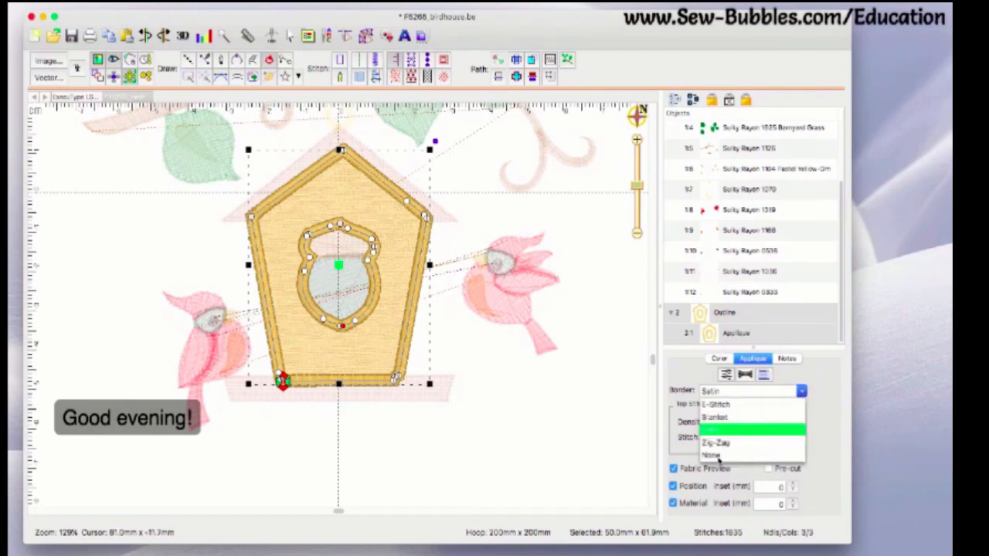
left_click(720, 463)
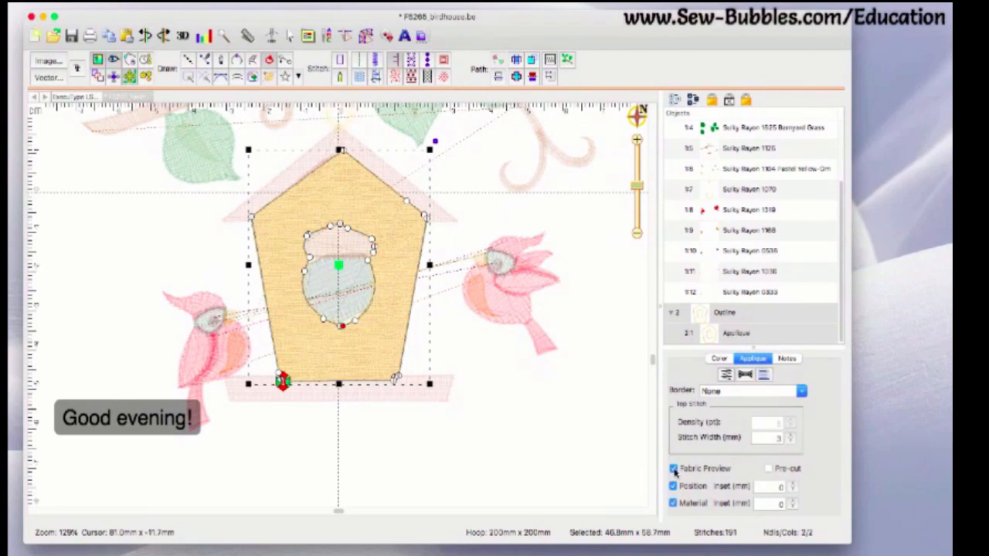
Change the Applique Position color to Sulky Rayon Soft Heather and deselect the birdhouse applique.
left_click(719, 359)
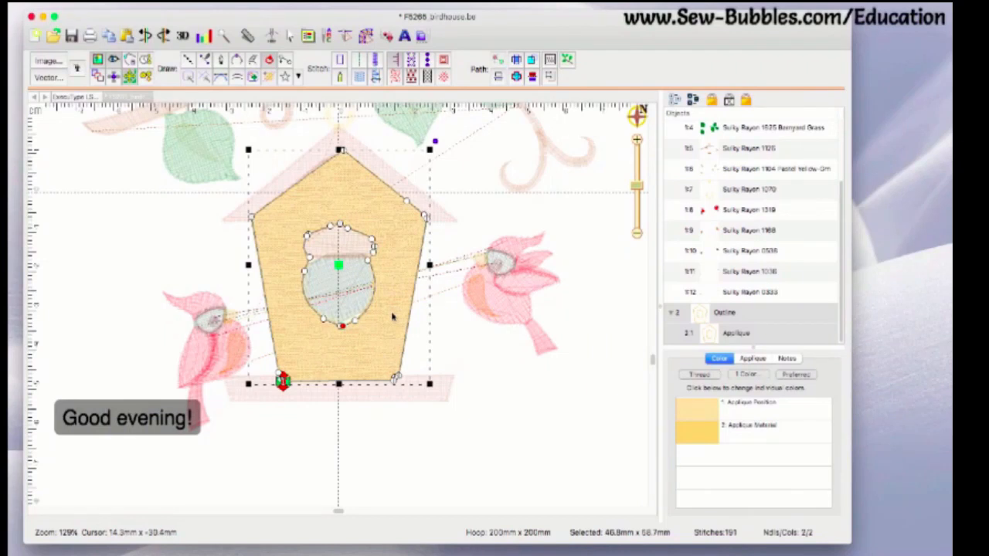
left_click(695, 415)
double_click(696, 413)
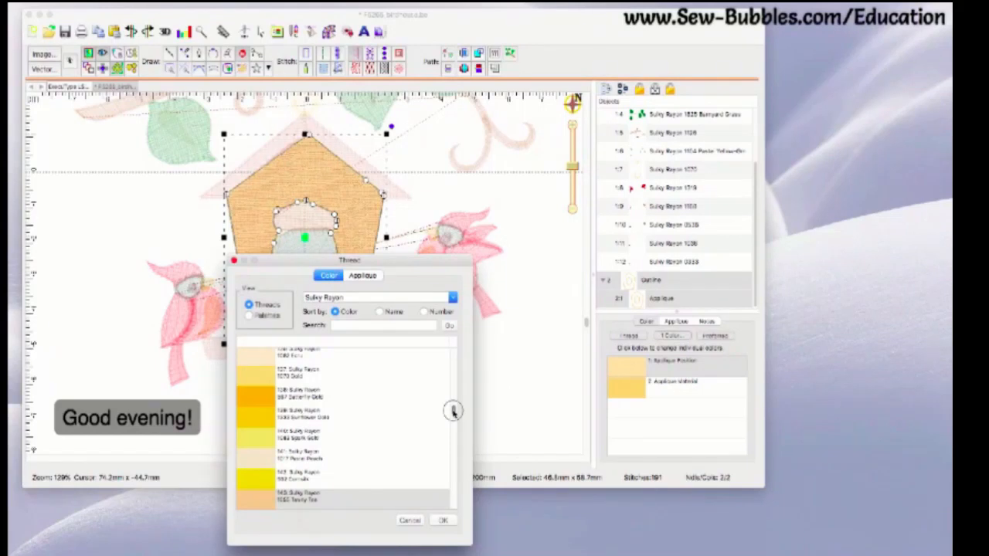
left_click_drag(454, 411, 454, 378)
left_click(268, 397)
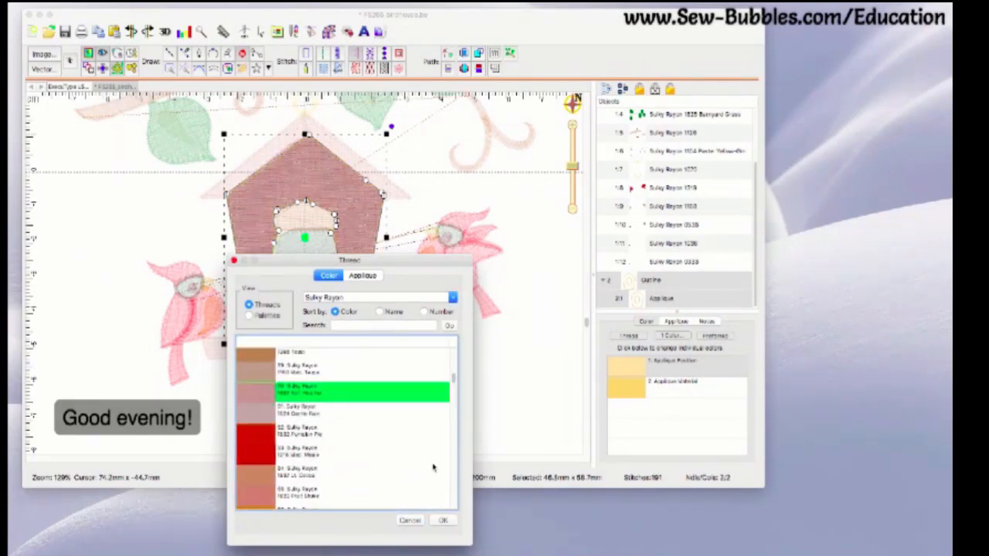
left_click(443, 520)
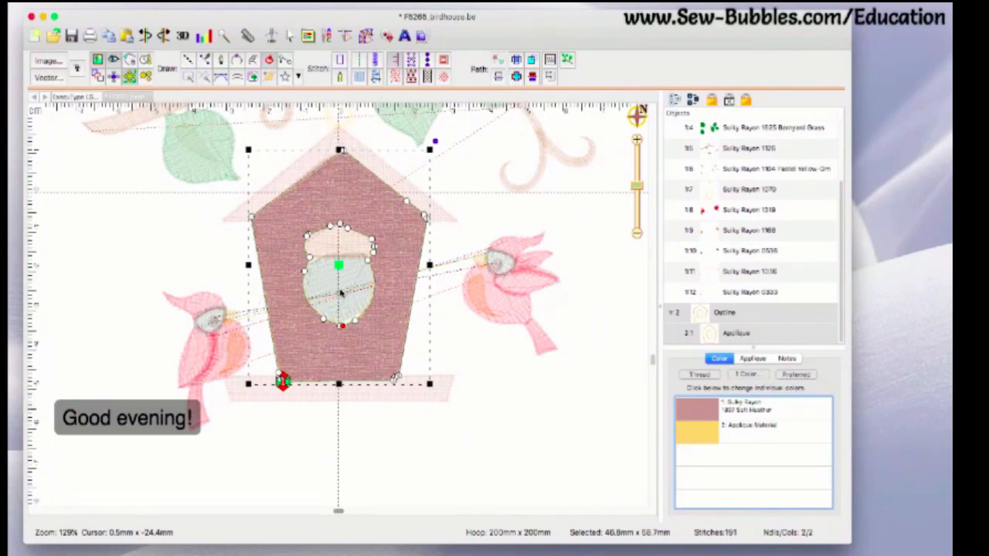
key("Escape")
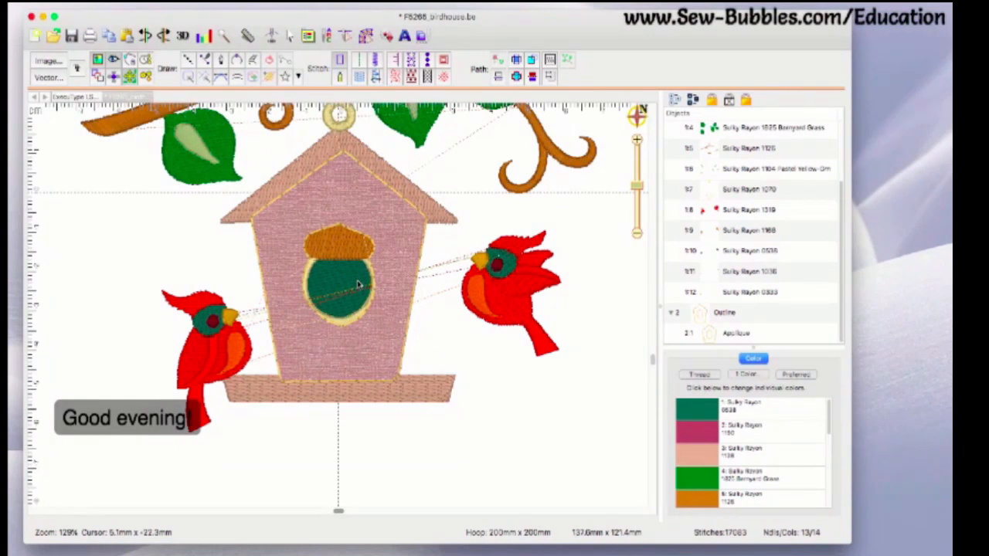
Separate the acorn-shaped hole from the birdhouse applique so the fabric area is solid.
left_click(704, 335)
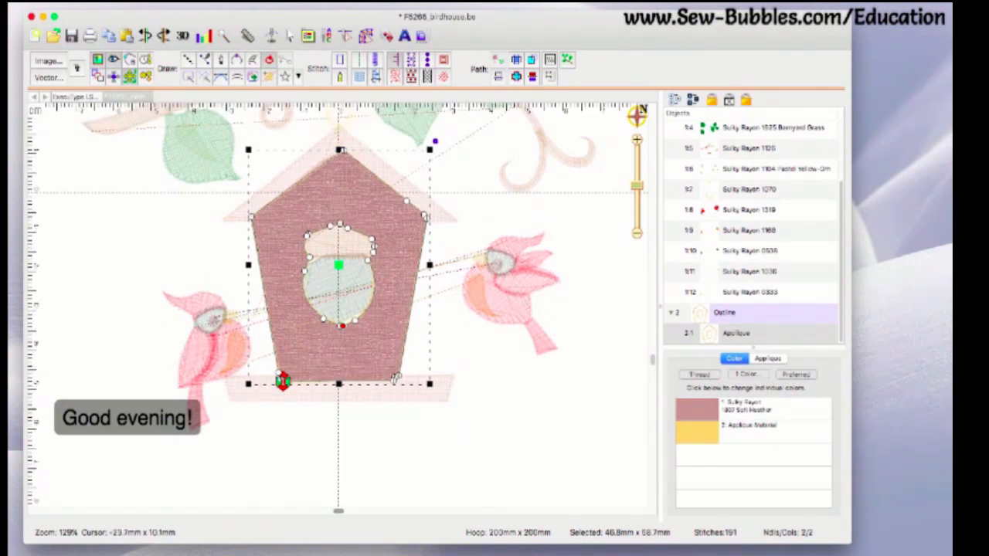
left_click(163, 5)
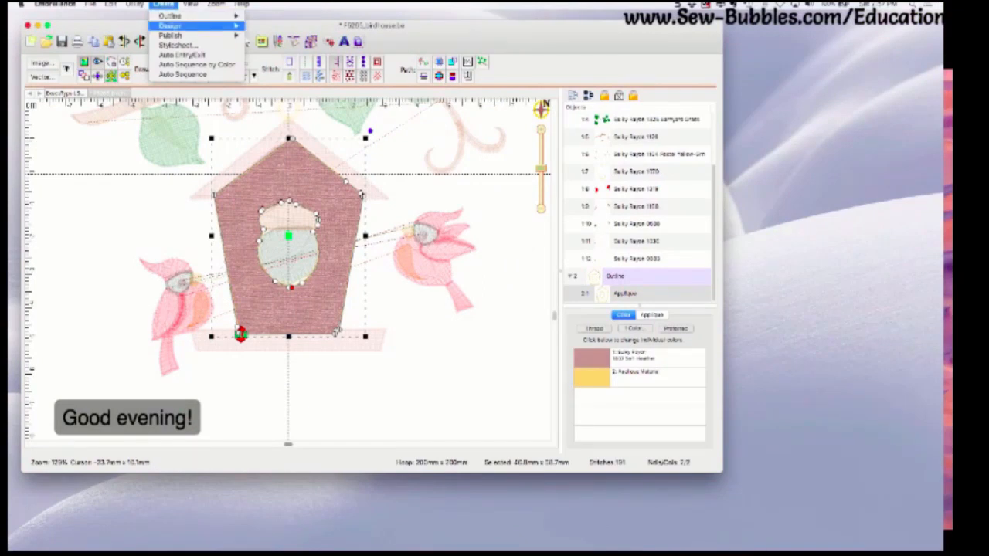
mouse_move(173, 16)
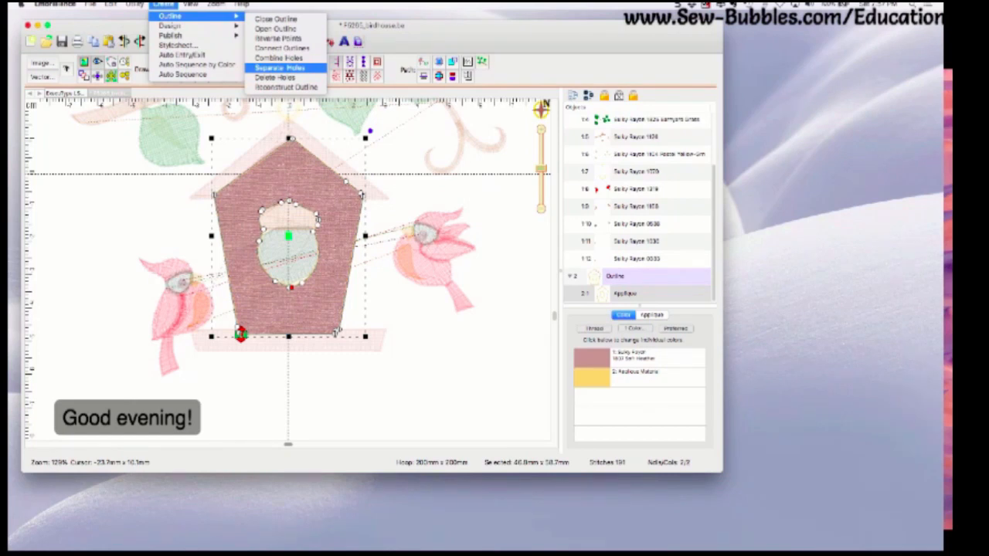
left_click(280, 68)
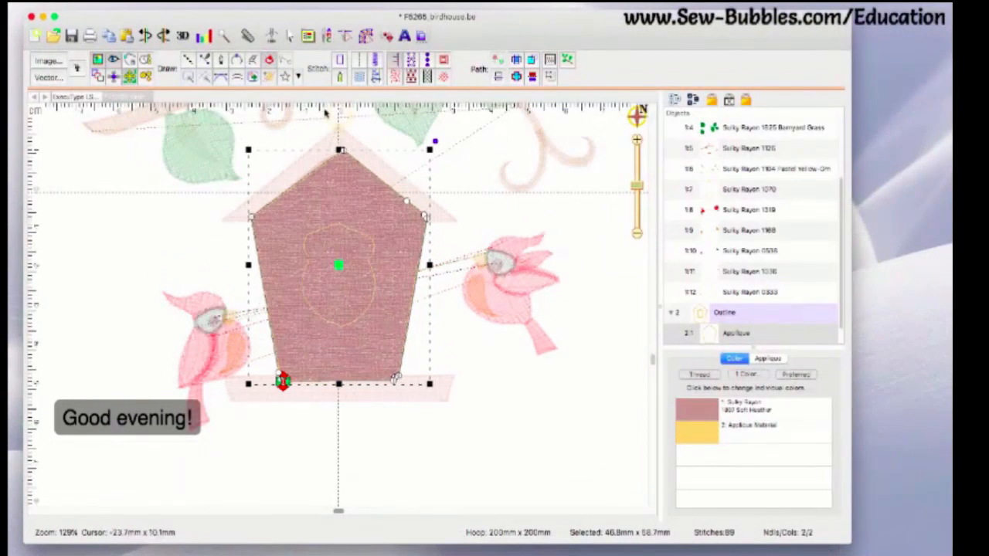
Delete the separated acorn-shaped line from the Outline group and check the remaining wall applique.
scroll(840, 328, "down", 1)
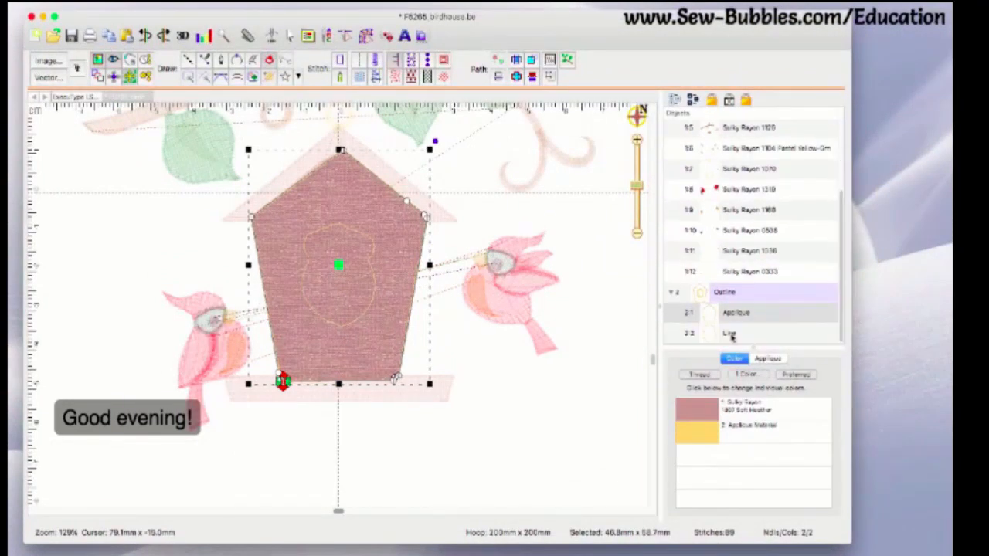
left_click(730, 333)
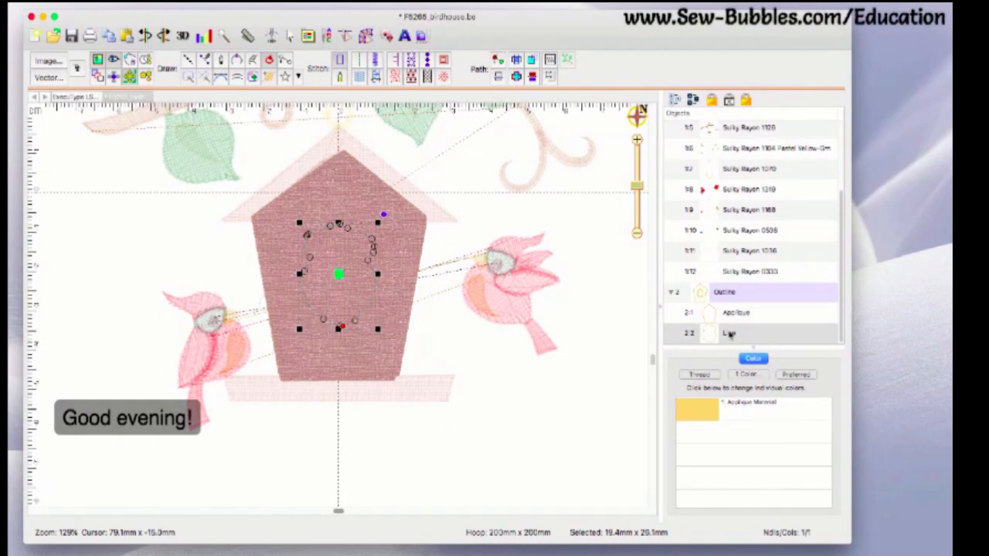
key("Delete")
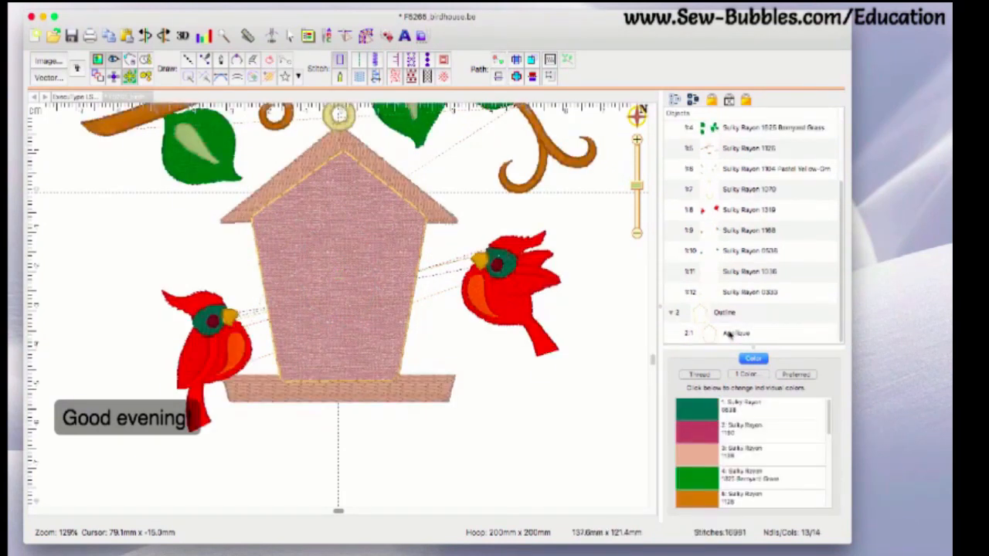
left_click(730, 334)
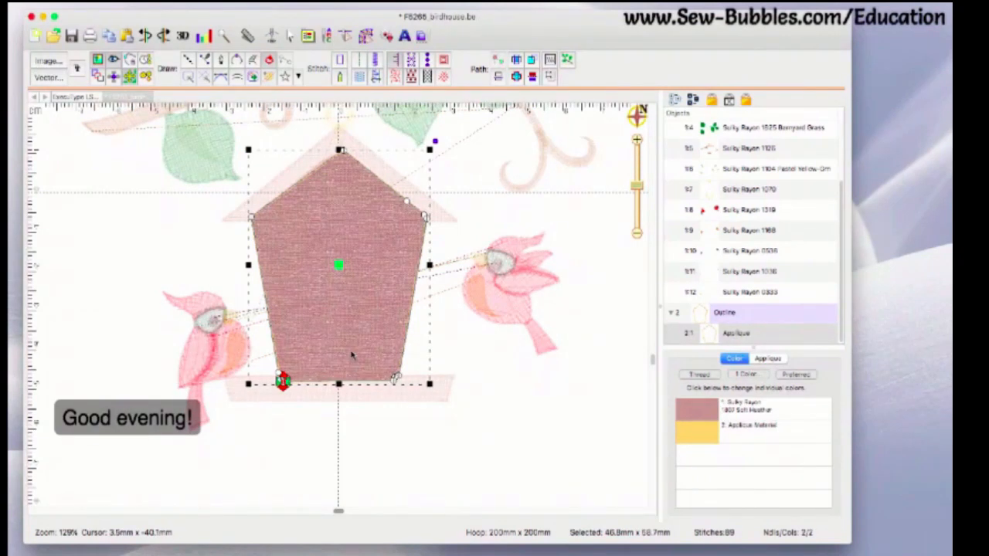
left_click(448, 349)
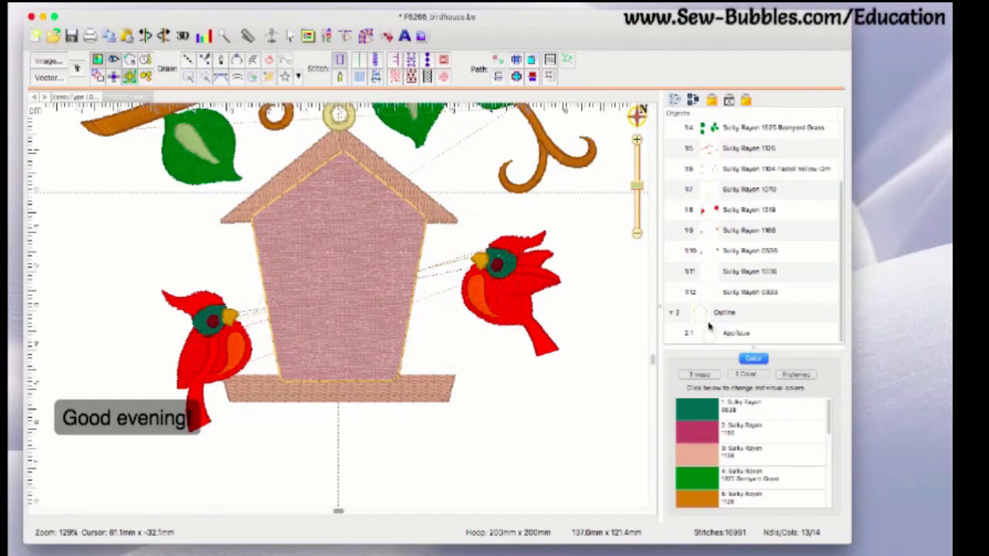
Move the Outline group with the wall applique to first place in the stitching order.
left_click(706, 317)
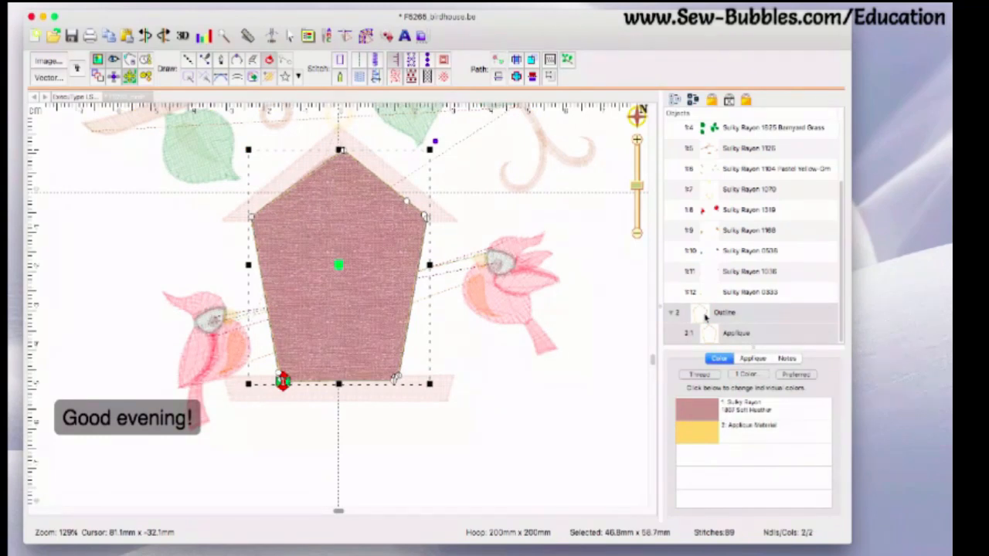
right_click(706, 318)
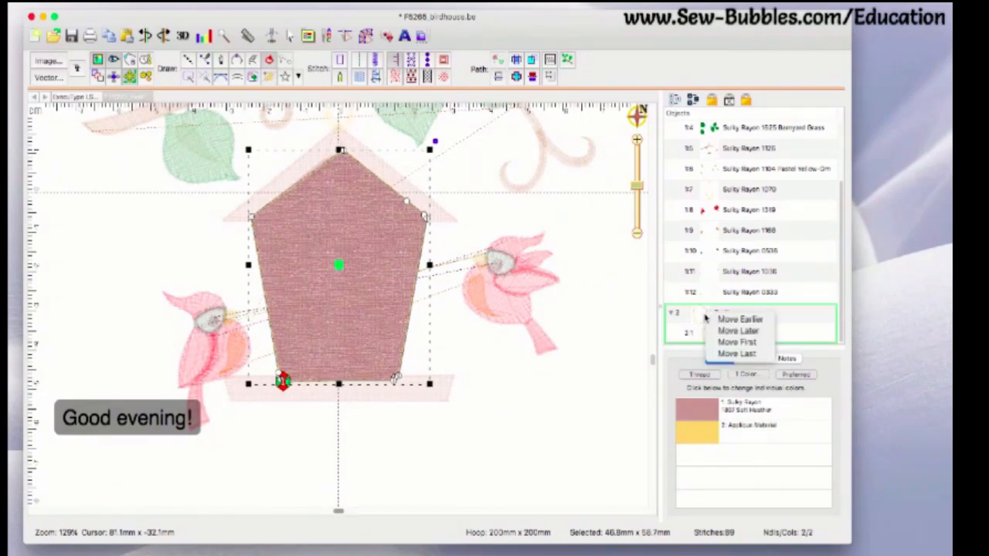
left_click(734, 342)
left_click(555, 284)
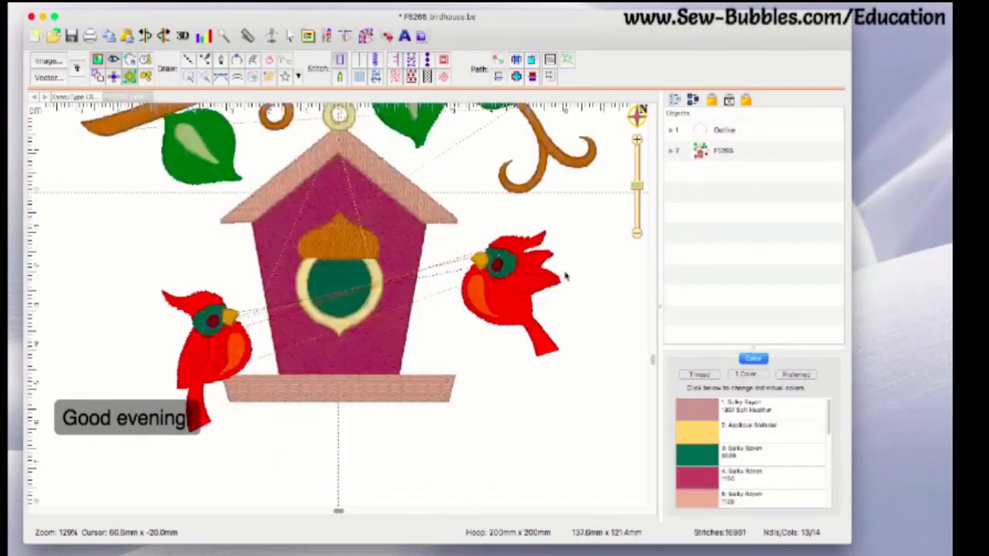
scroll(567, 278, "up", 1)
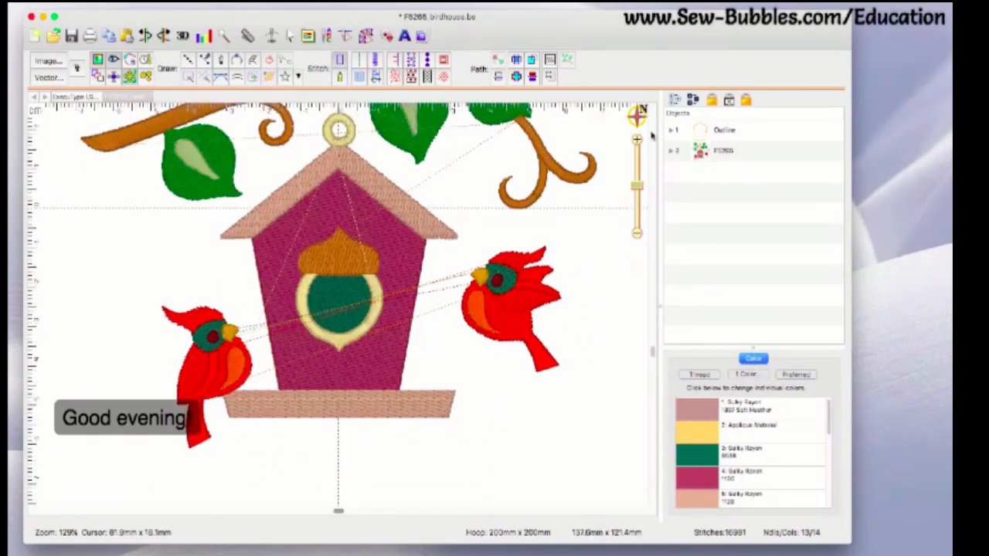
Delete the original magenta stitched wall from the F5265 design so the applique replaces it.
left_click(670, 152)
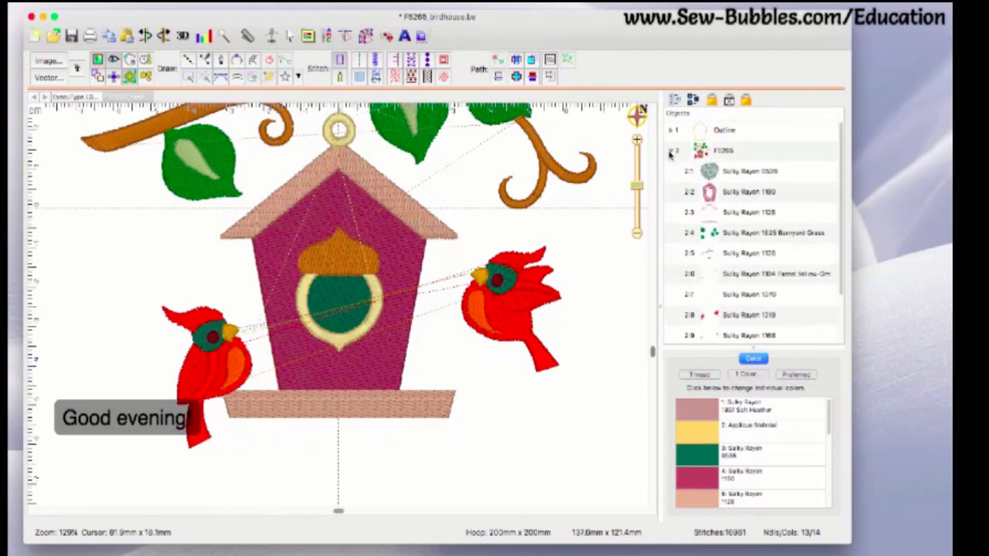
scroll(722, 193, "down", 1)
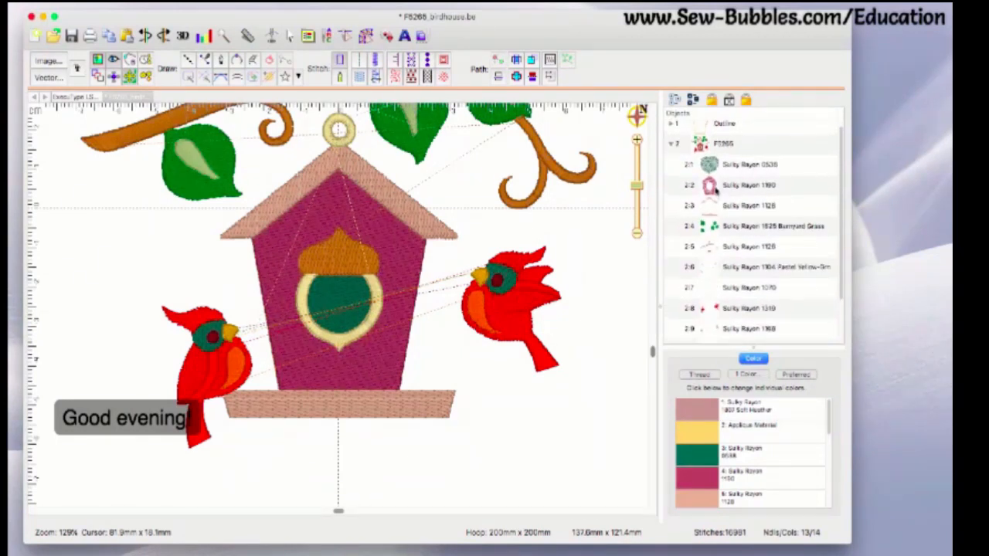
left_click(716, 185)
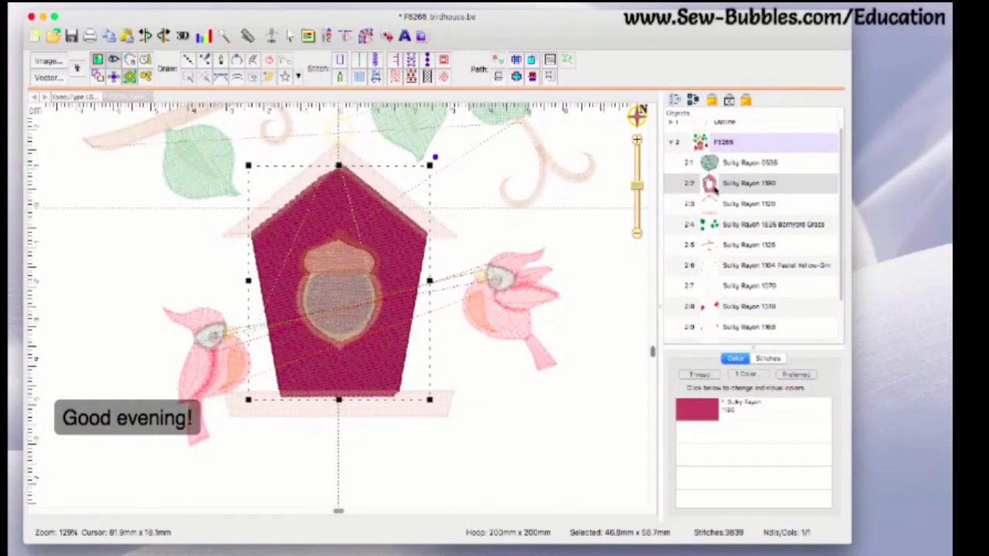
left_click(610, 269)
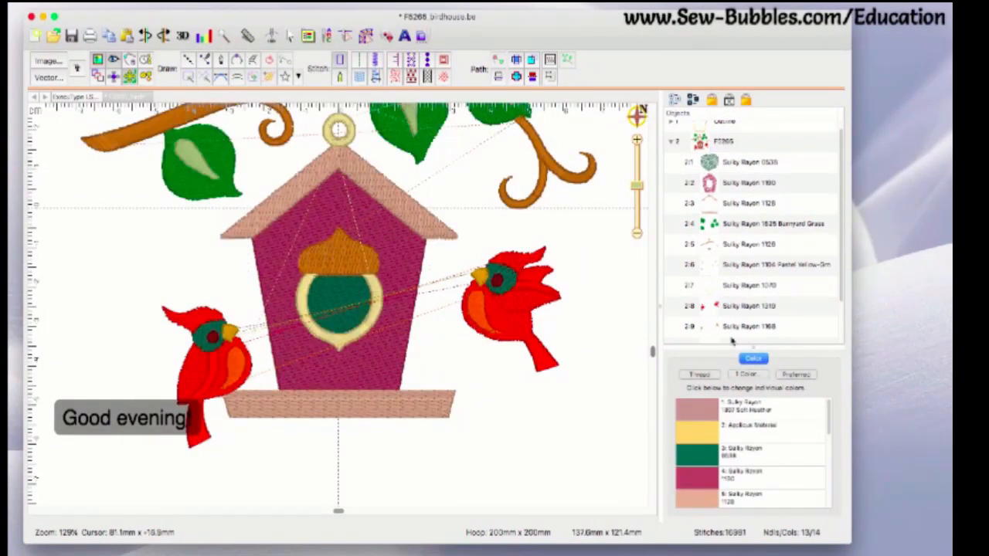
left_click(726, 185)
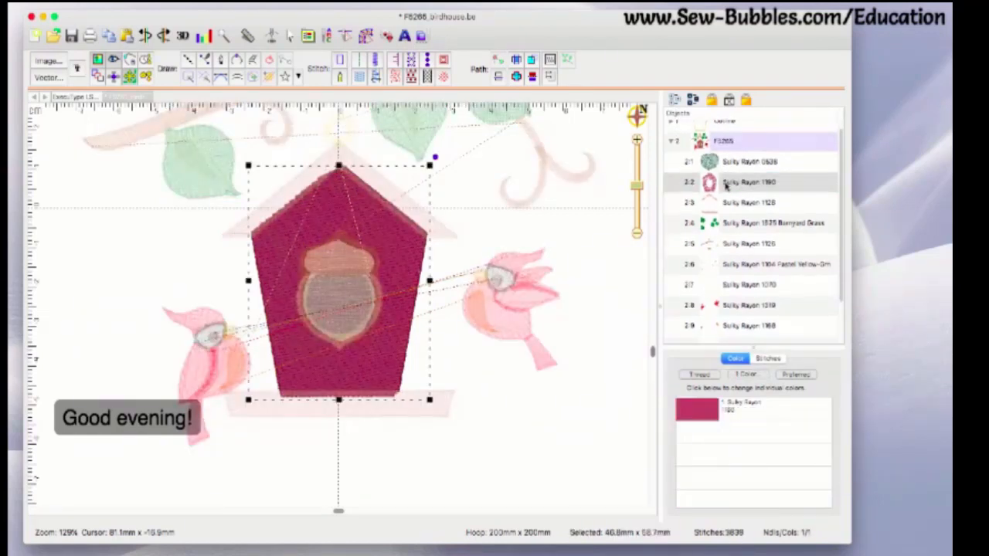
key("Delete")
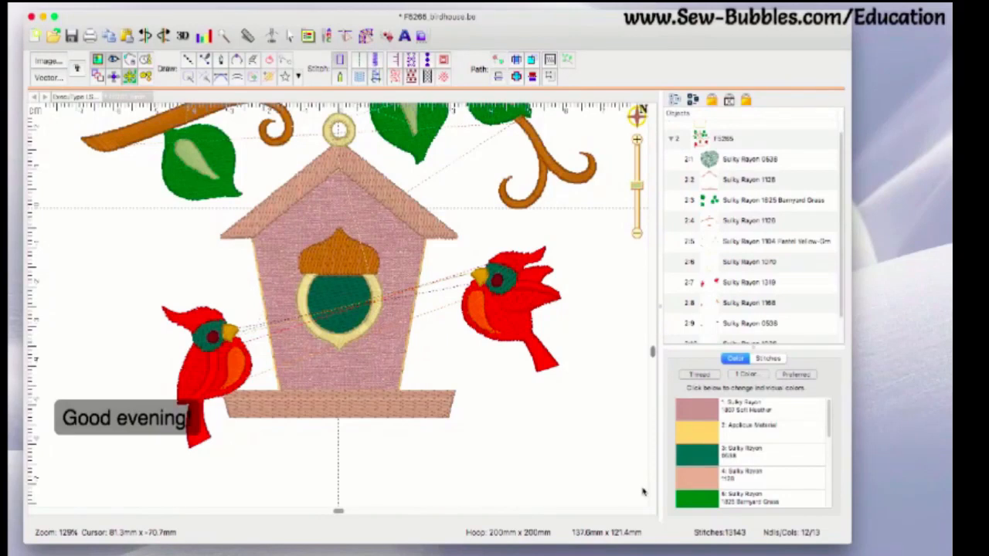
Create an outline from the dark green round fill in the birdhouse opening.
scroll(643, 493, "down", 2)
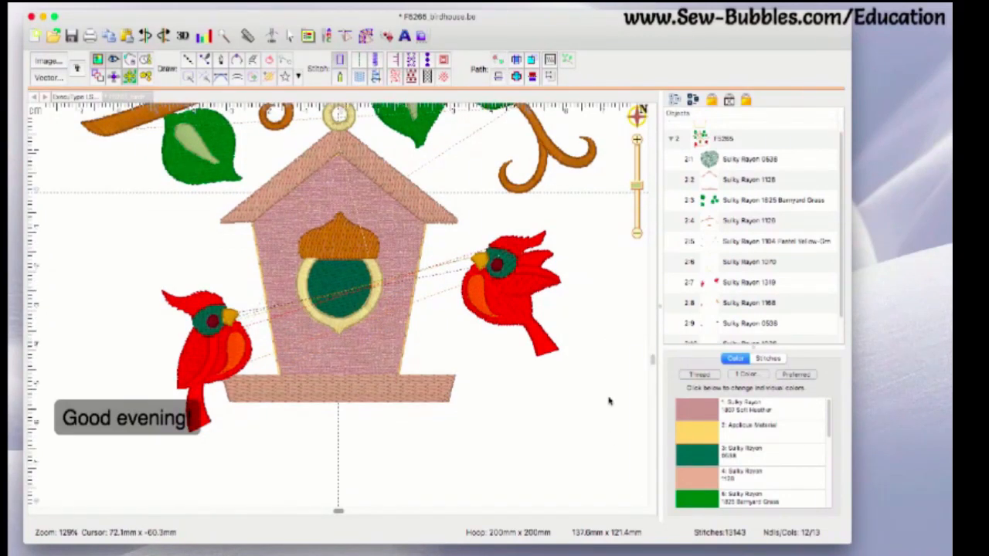
left_click_drag(653, 360, 650, 343)
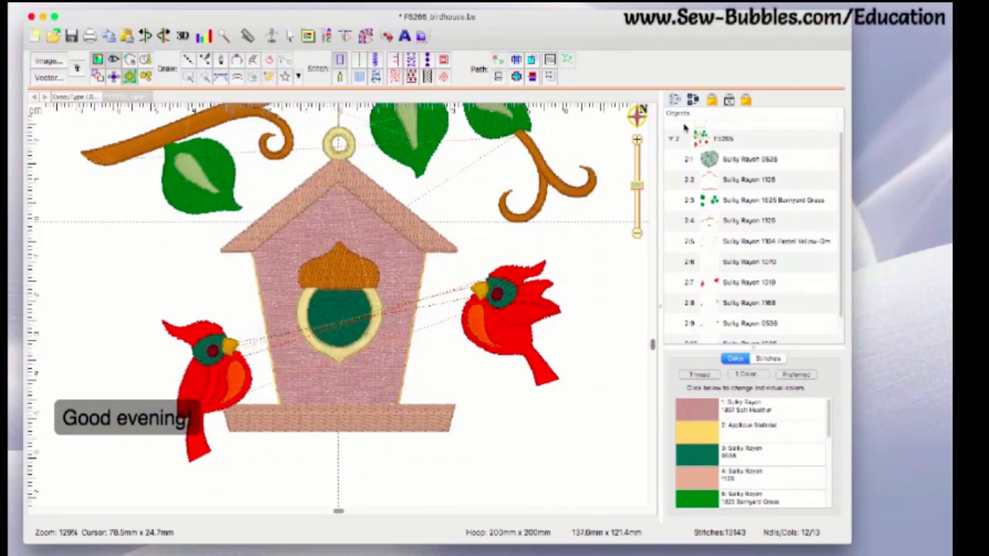
left_click(703, 127)
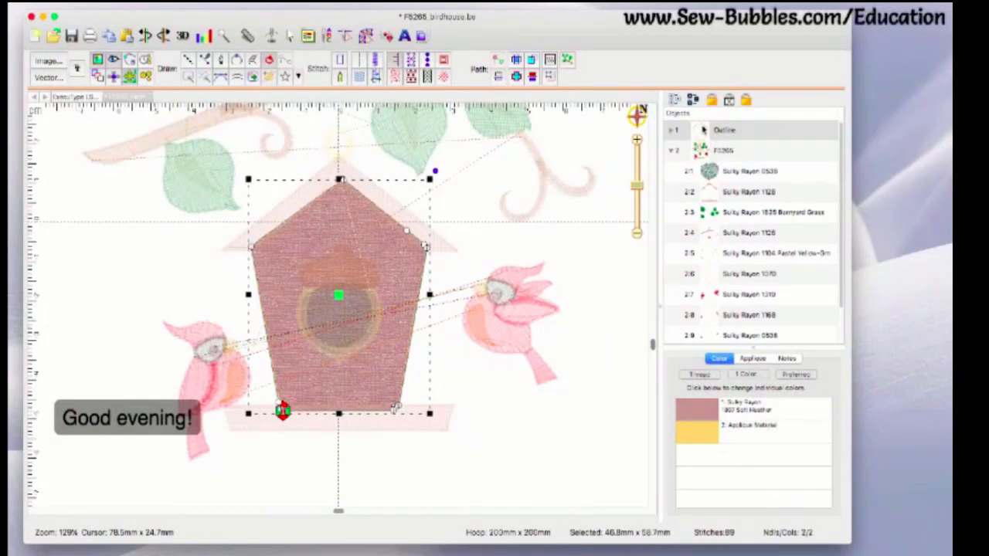
left_click(712, 173)
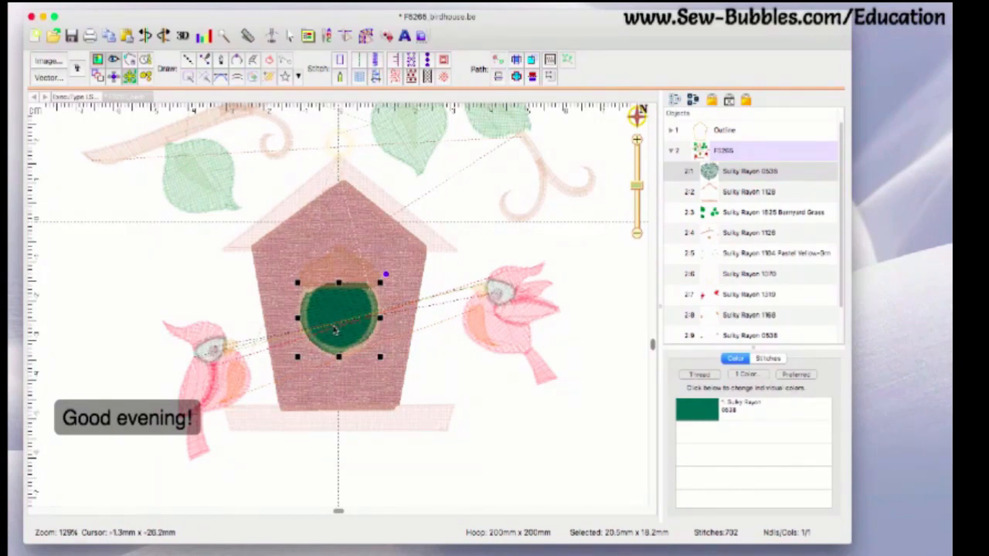
left_click(550, 60)
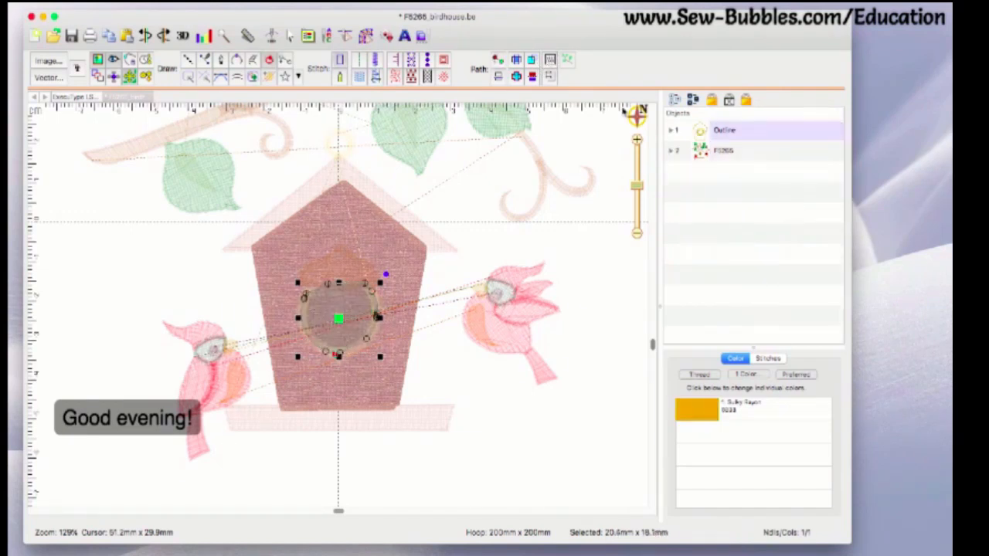
Delete the original dark green fill of the birdhouse opening from the F5265 design.
left_click(672, 131)
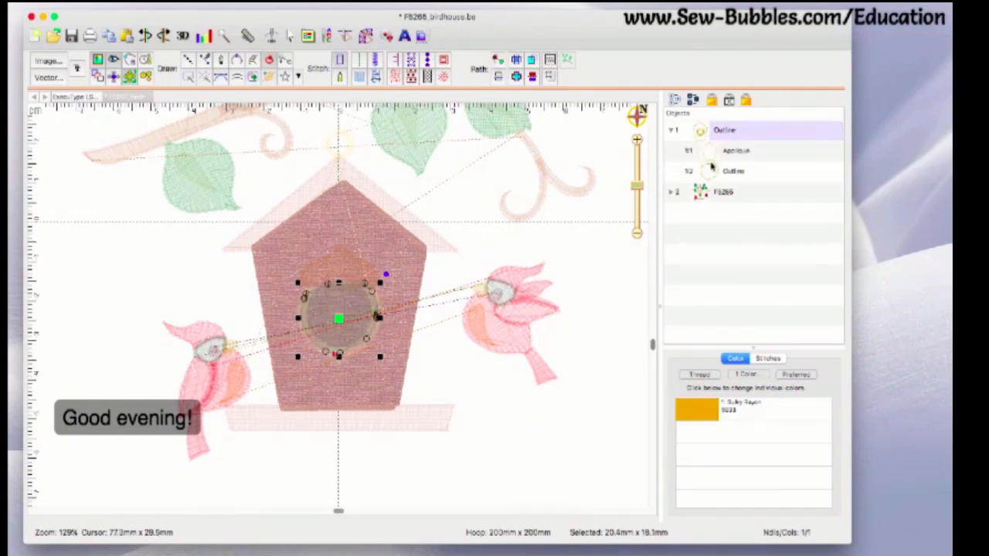
left_click(670, 193)
left_click(670, 194)
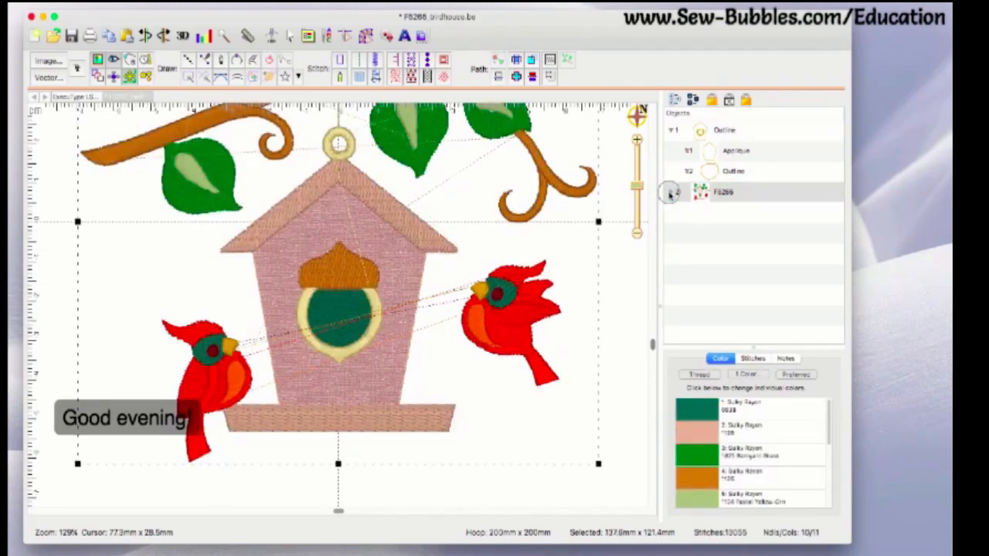
left_click(727, 212)
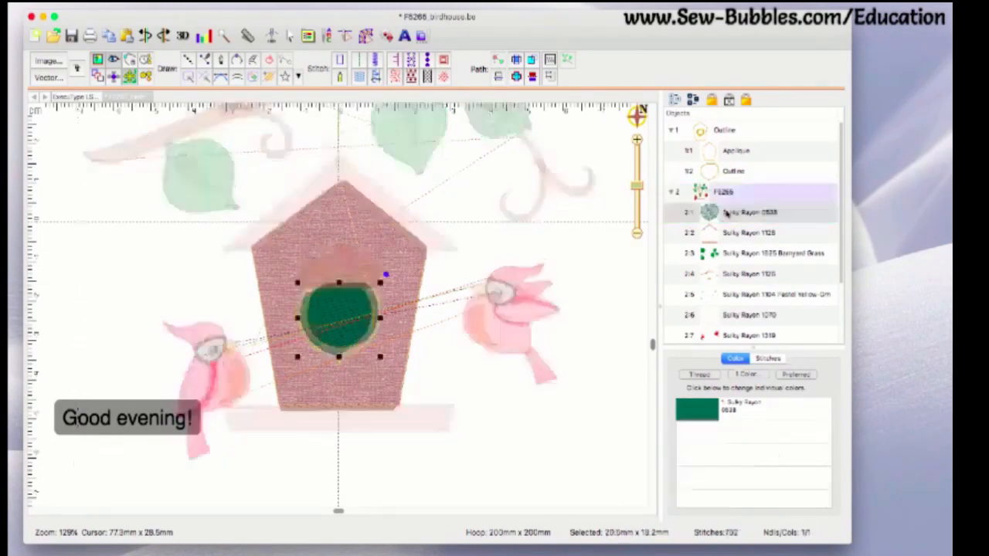
key("Delete")
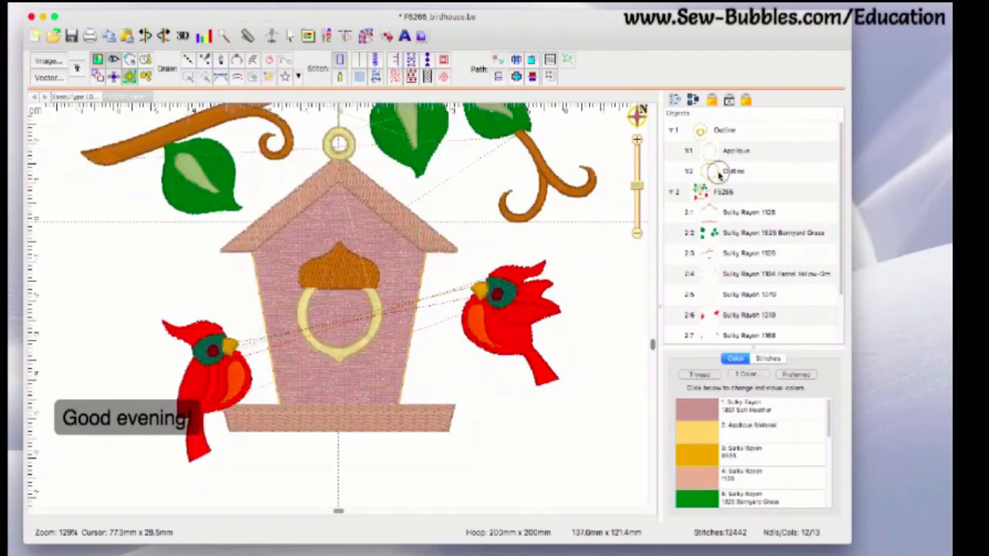
Convert the round outline of the birdhouse opening into an applique and deselect it.
left_click(719, 172)
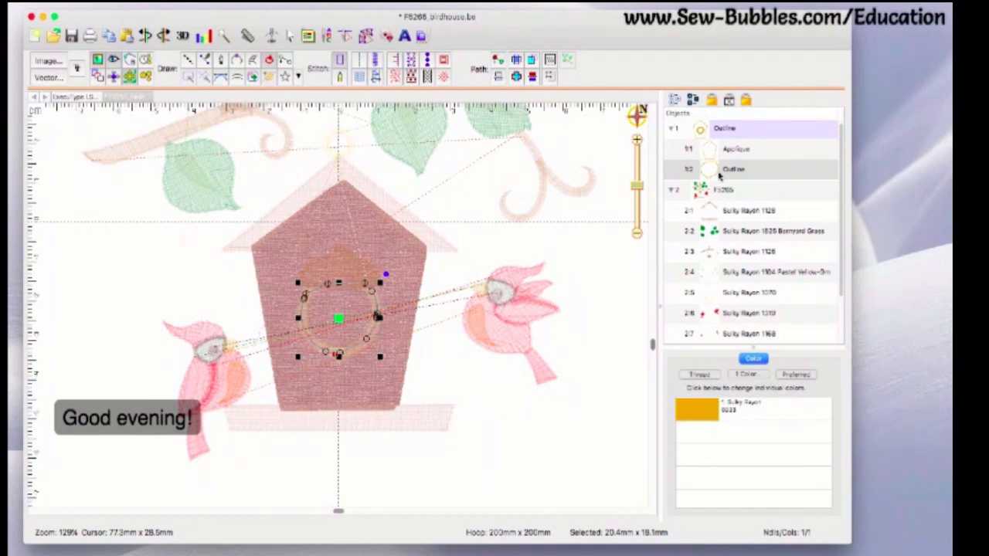
scroll(720, 176, "down", 1)
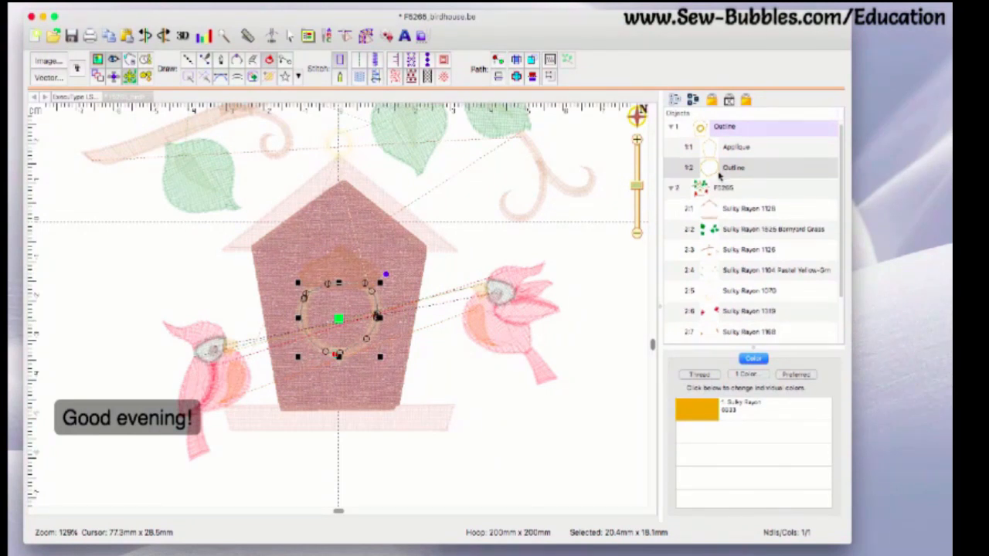
left_click(395, 62)
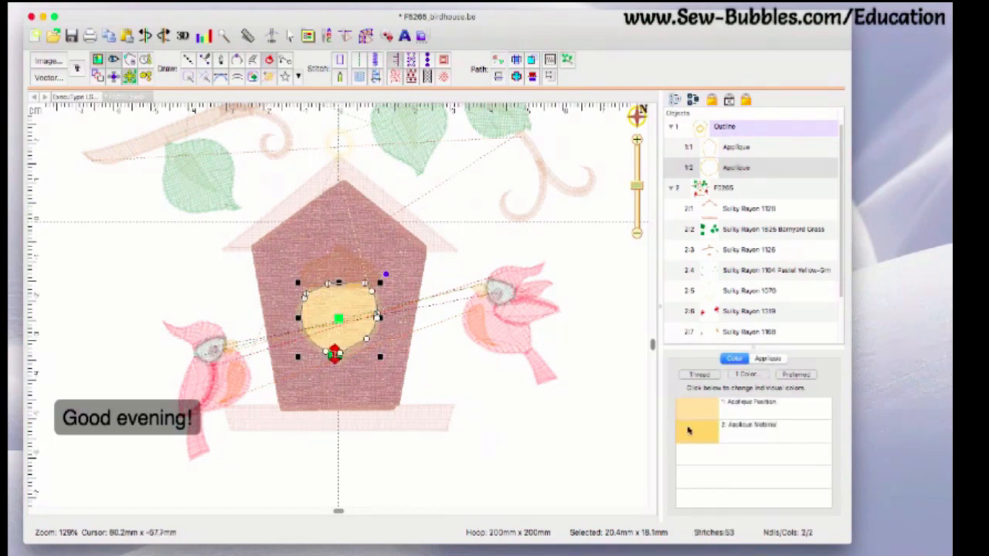
left_click(596, 435)
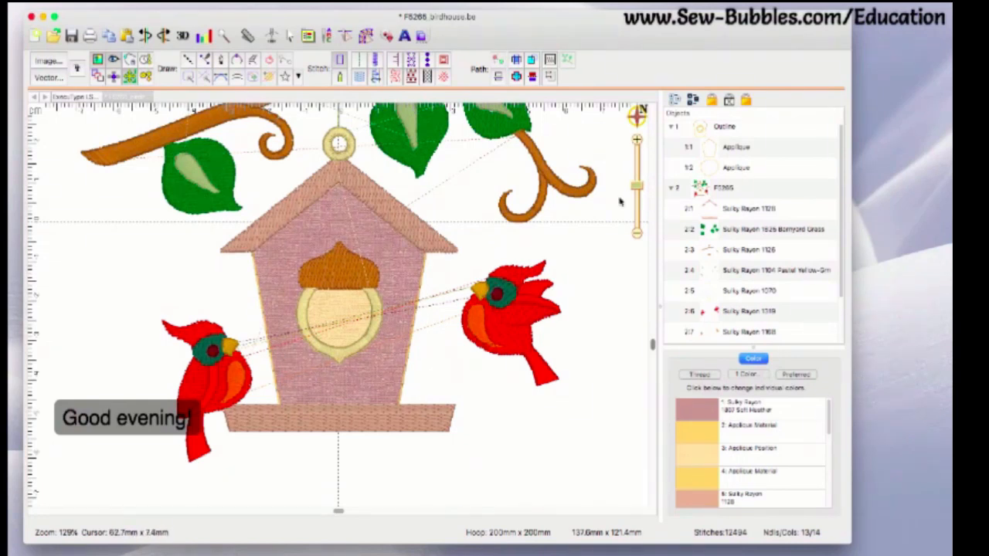
Reshape the wall applique by moving its peak point up onto the vertical center line beneath the roof peak.
left_click_drag(636, 186, 636, 181)
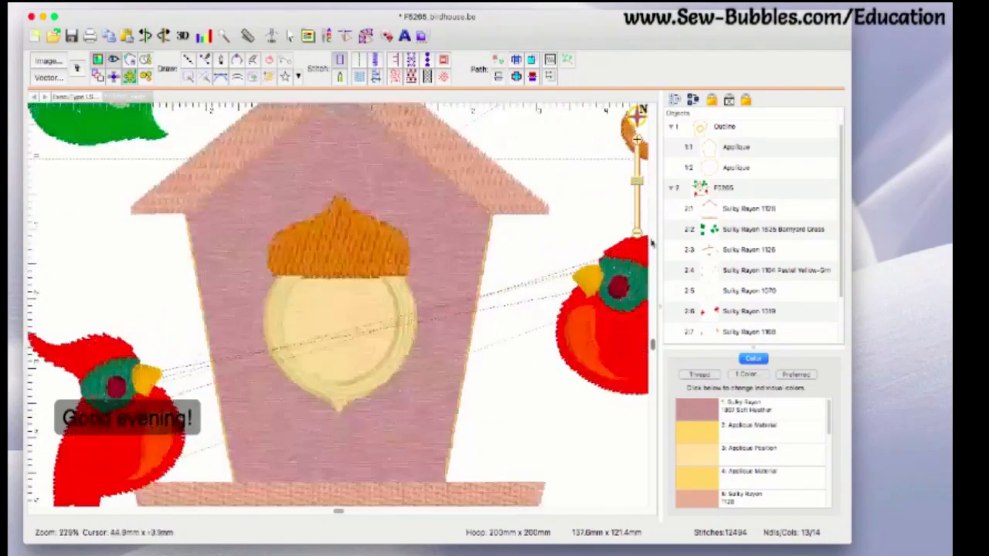
left_click_drag(653, 346, 653, 323)
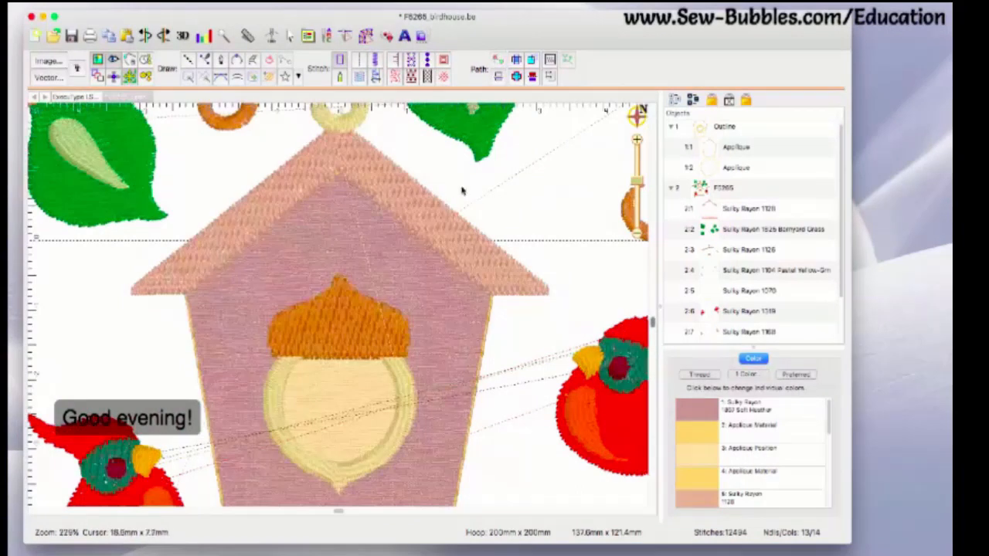
left_click(490, 325)
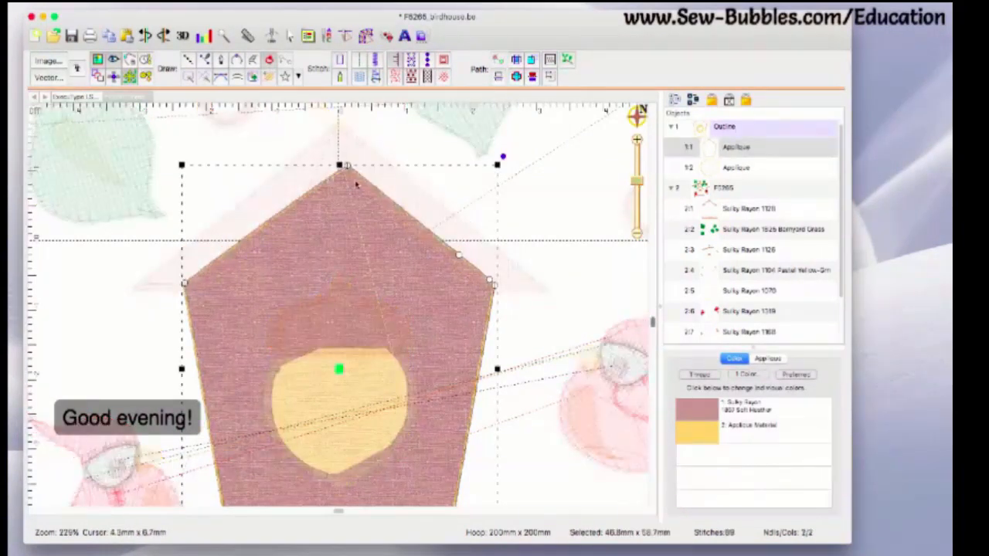
double_click(344, 167)
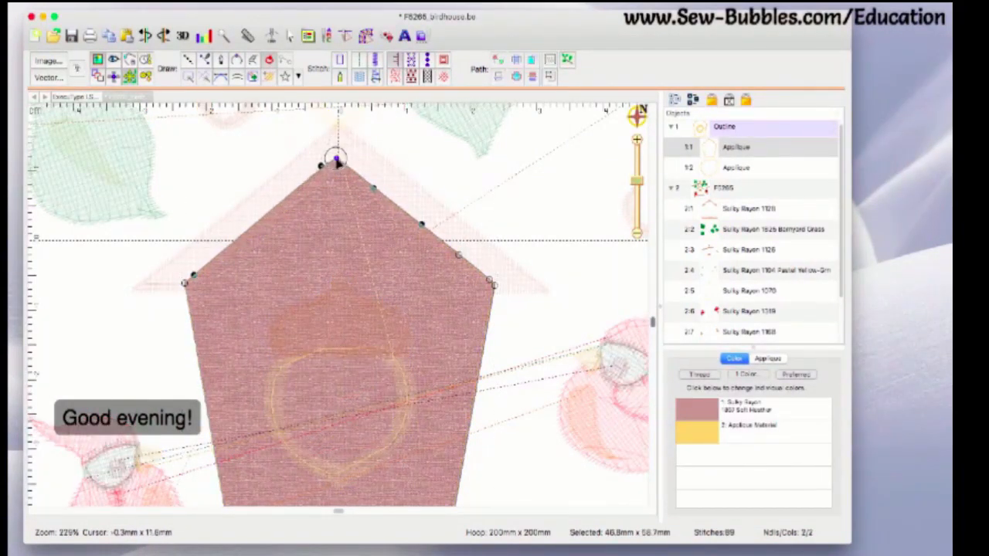
left_click(483, 173)
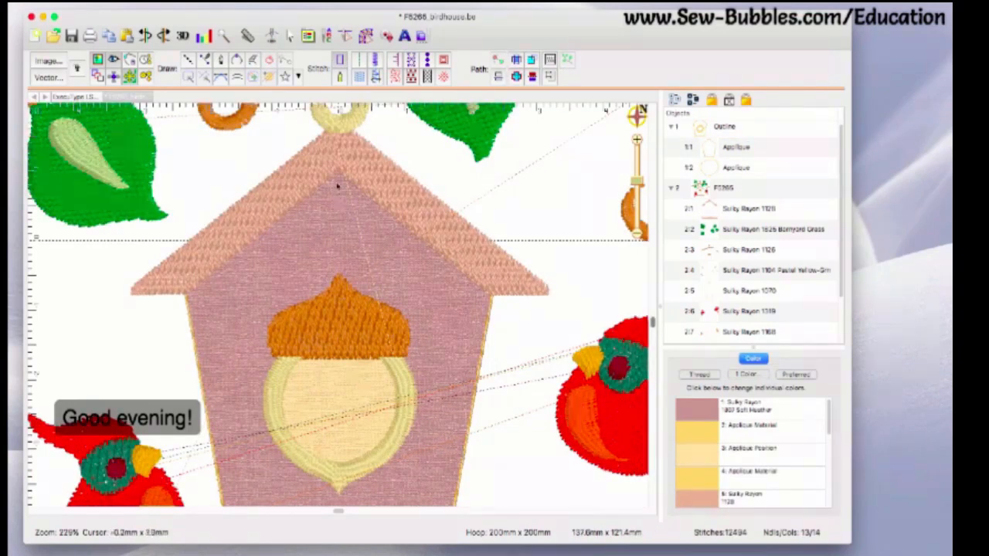
Draw a straight line about 41 mm tall along the birdhouse wall's left edge and convert it to a Satin Border.
left_click_drag(637, 183, 635, 189)
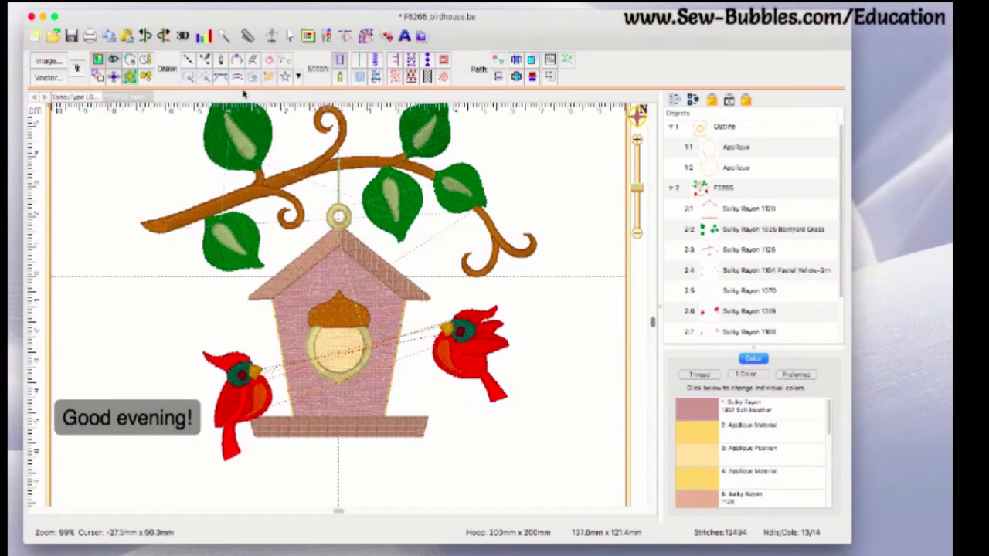
left_click(188, 62)
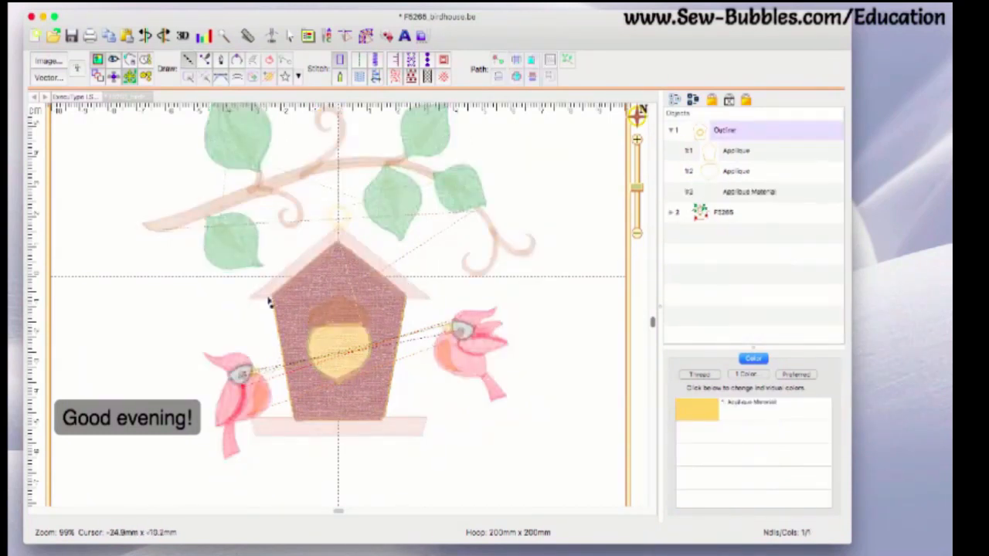
left_click(269, 296)
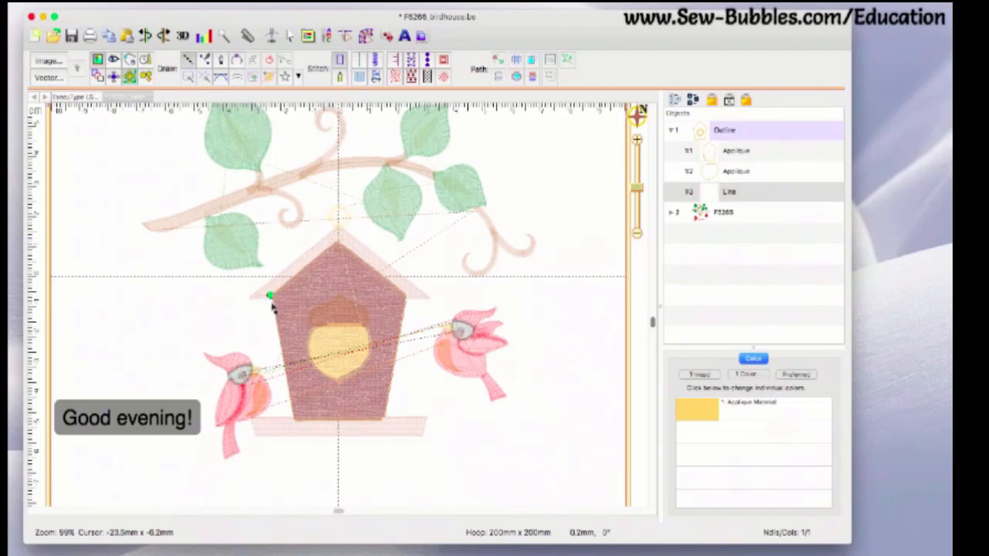
left_click(294, 422)
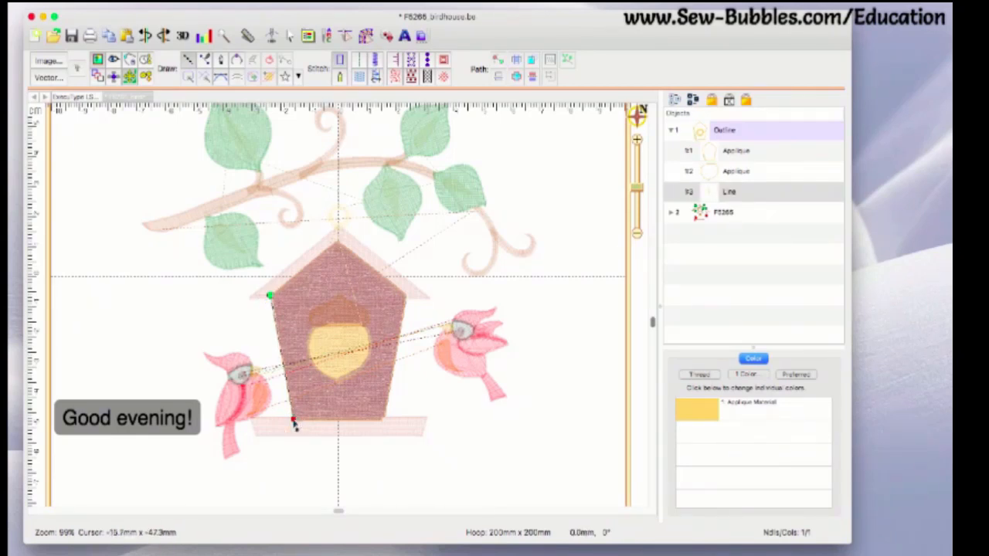
key("Return")
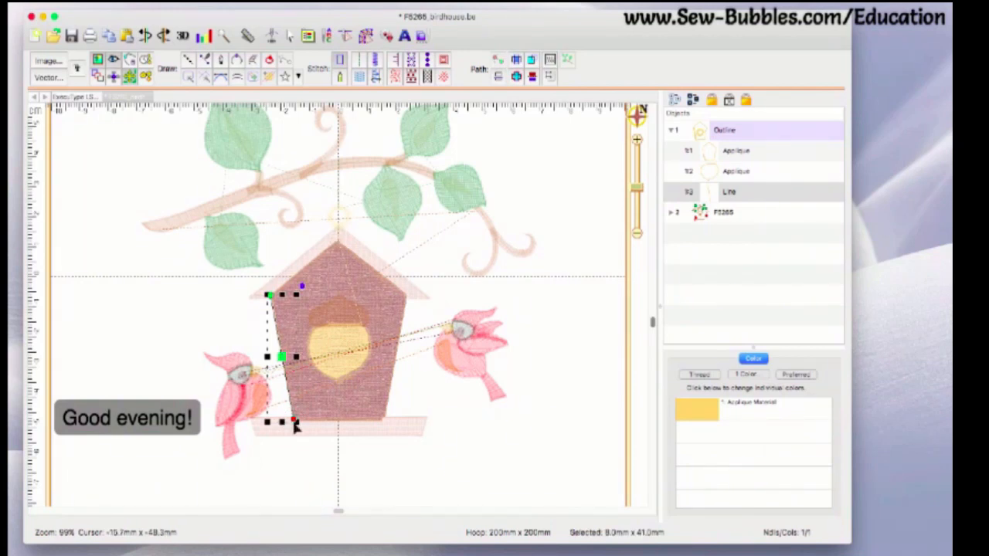
left_click(375, 65)
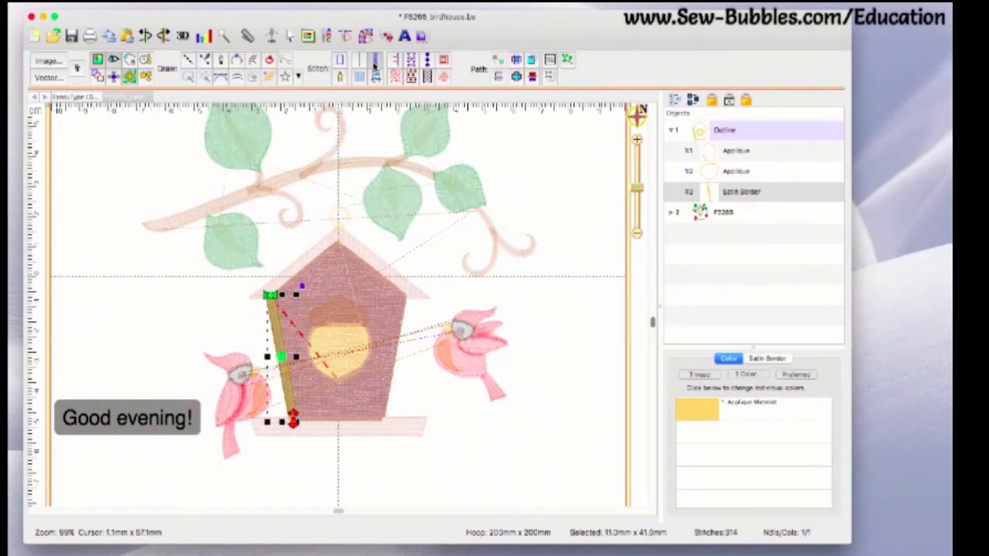
Set the left satin border's thread color to Sulky Rayon 1237 Deep Mauve and open its Satin Border settings.
left_click(691, 415)
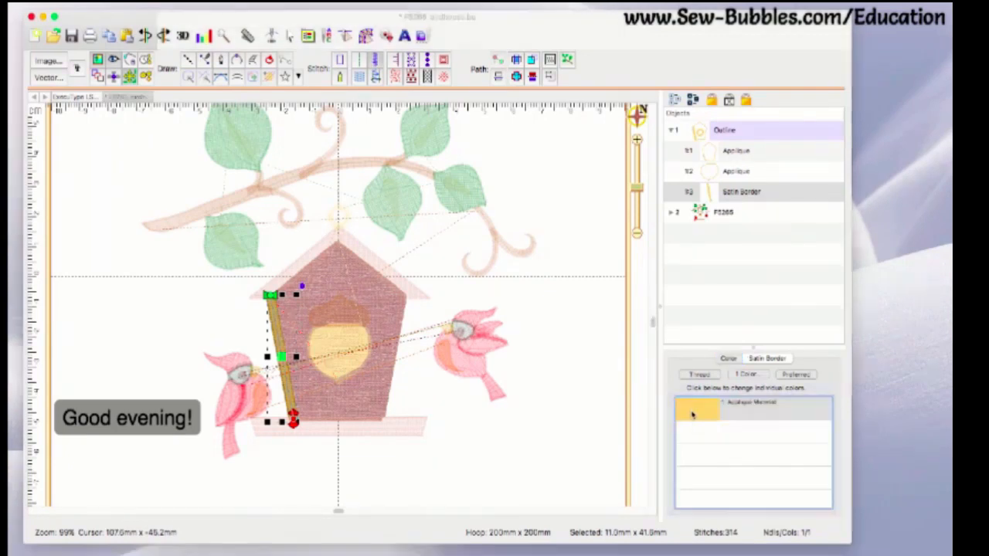
double_click(691, 415)
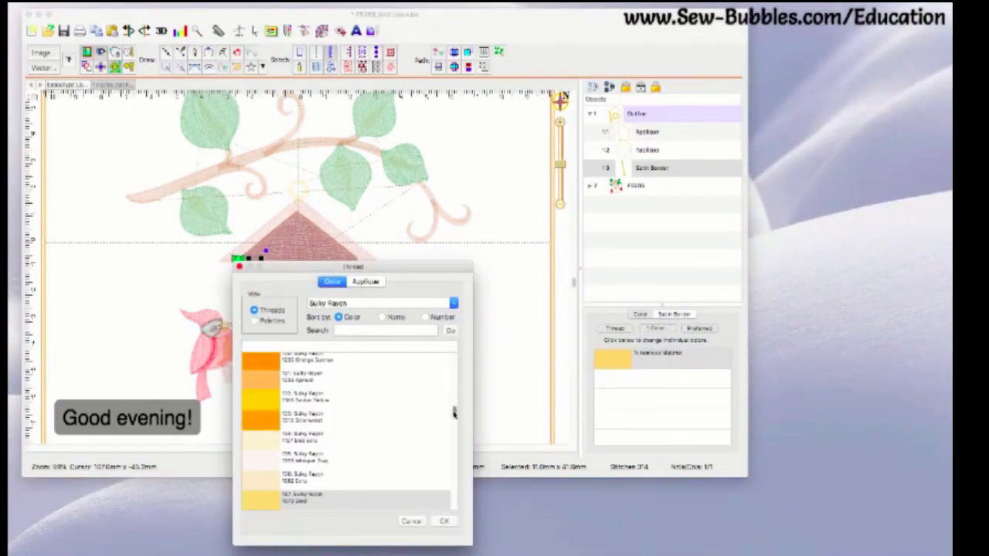
left_click_drag(454, 413, 455, 389)
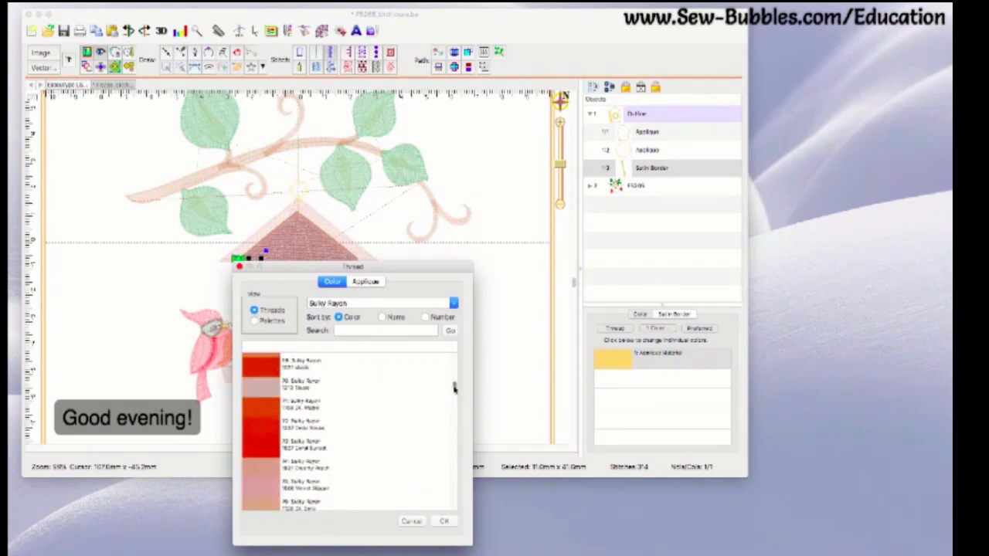
left_click(303, 430)
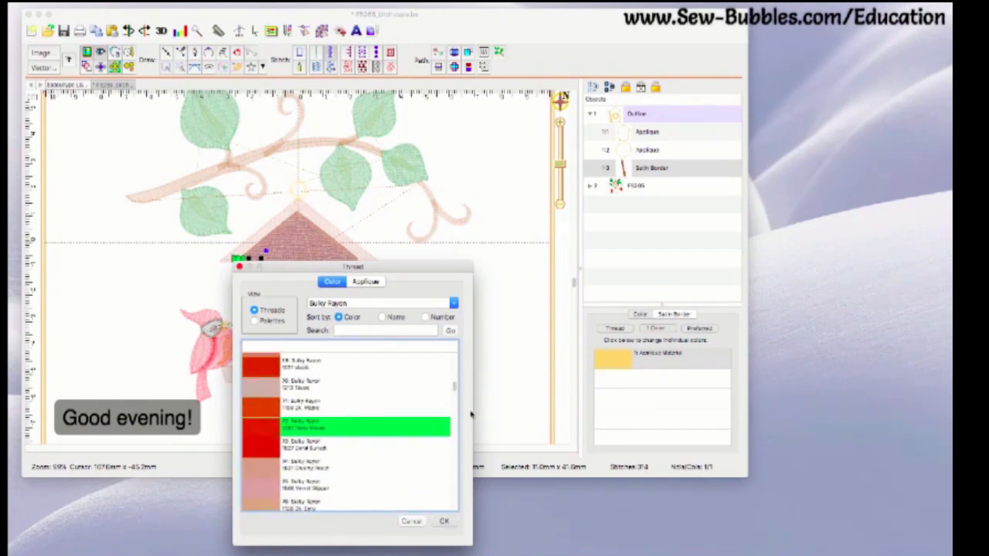
left_click(444, 521)
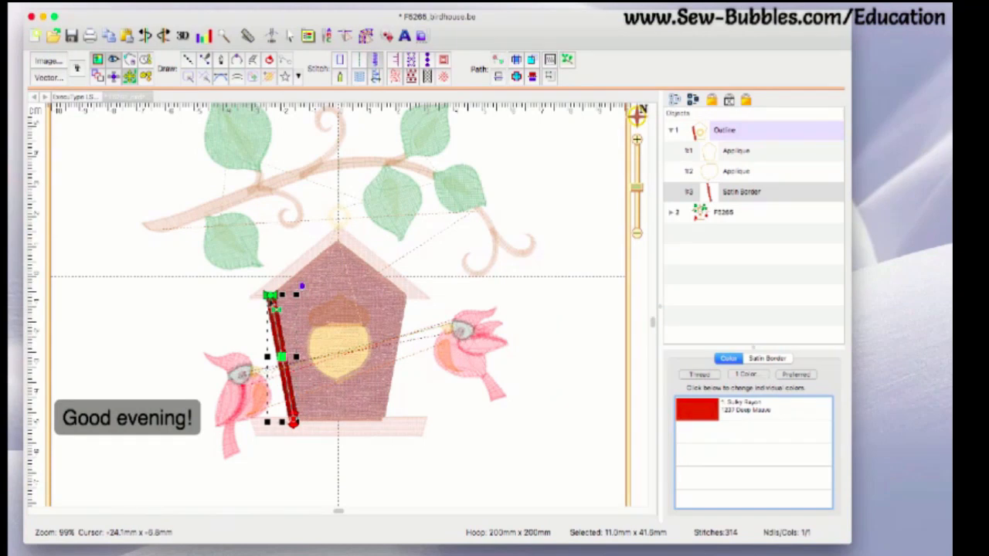
left_click(754, 360)
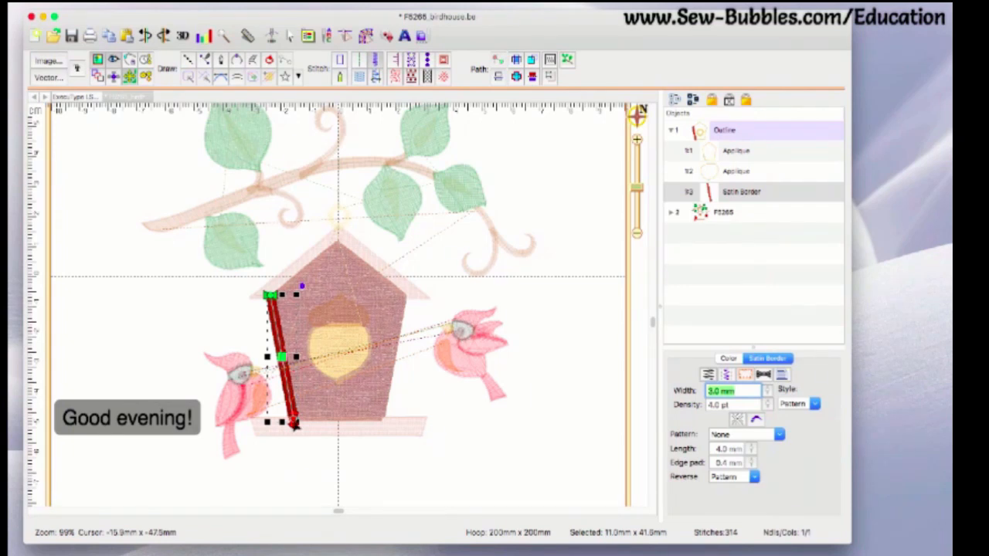
Draw a straight line about 31 mm long along the wall's bottom edge and convert it to a Run stitch.
left_click(187, 60)
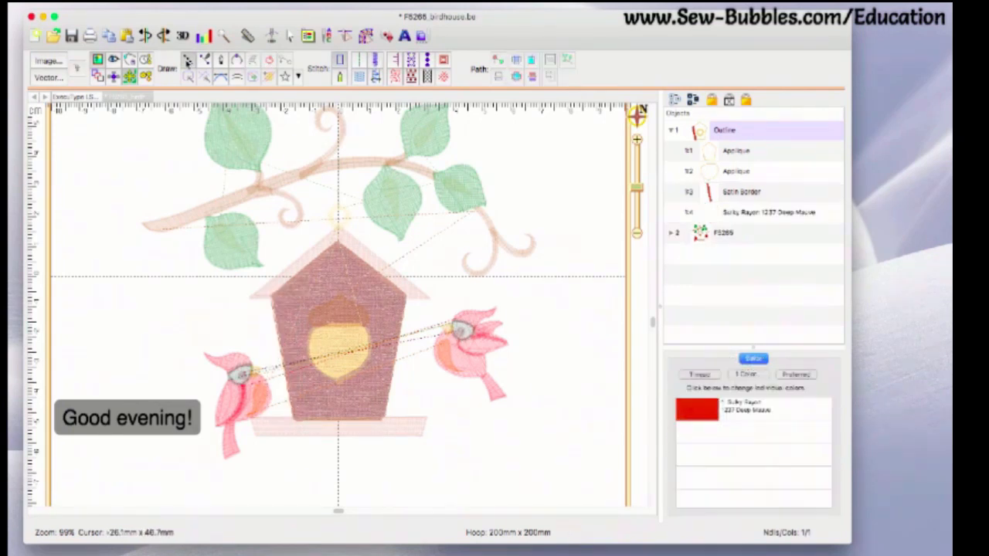
left_click(294, 419)
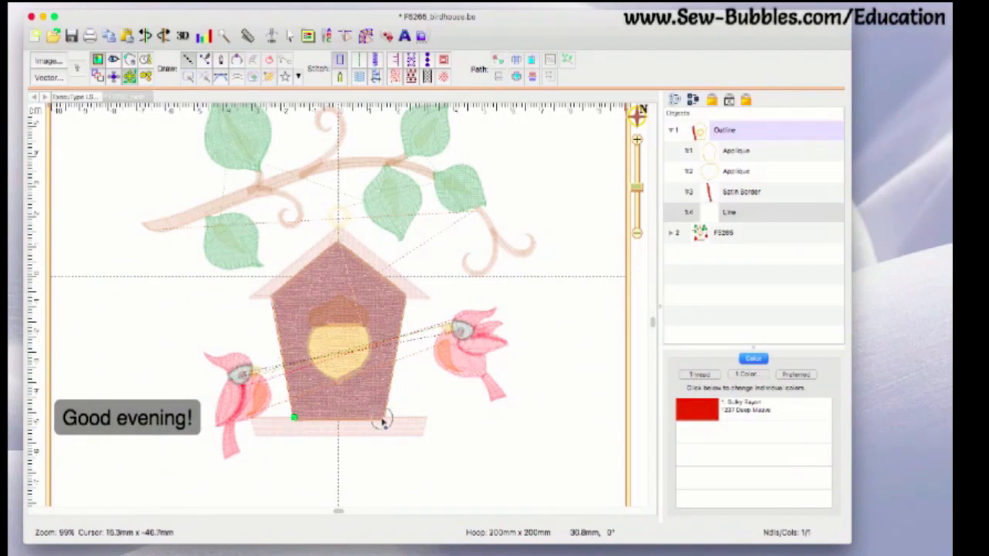
double_click(385, 417)
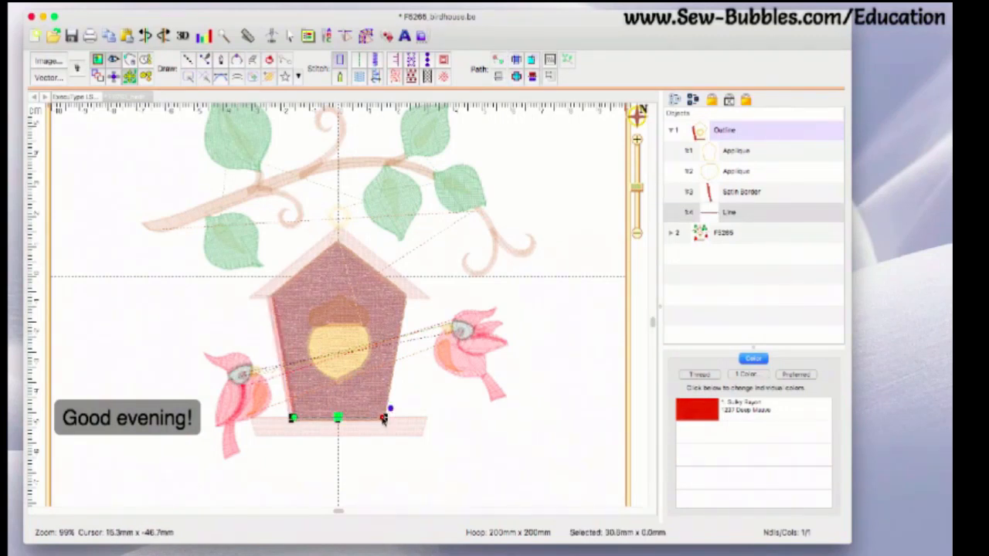
left_click(356, 60)
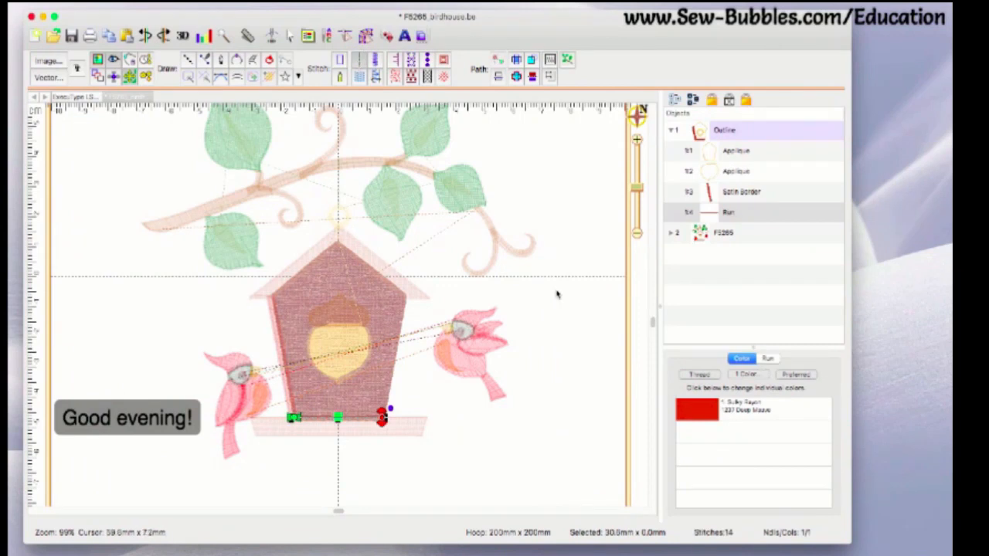
left_click(770, 359)
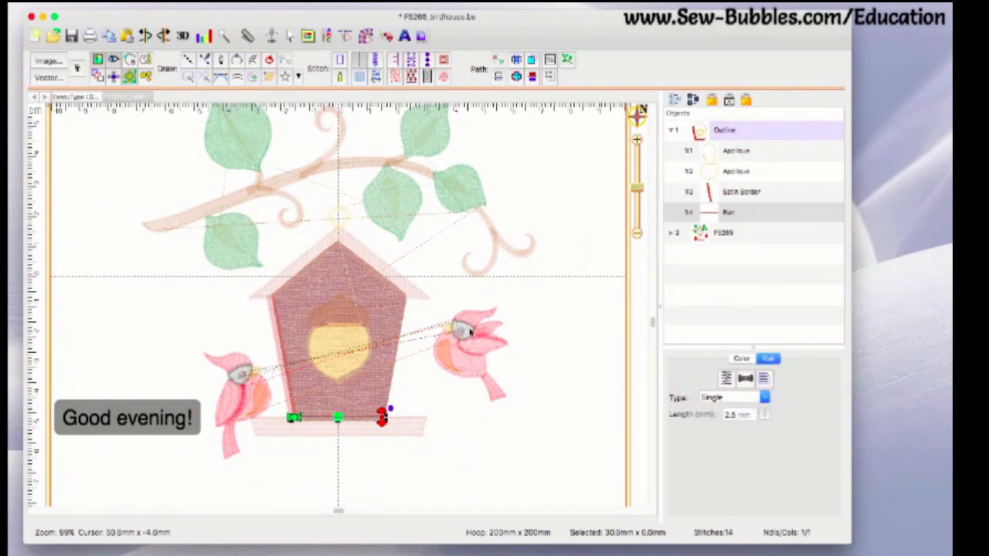
Draw a line about 40 mm long up the wall's right edge, convert it to a Satin Border, and collapse the Outline group.
left_click(187, 62)
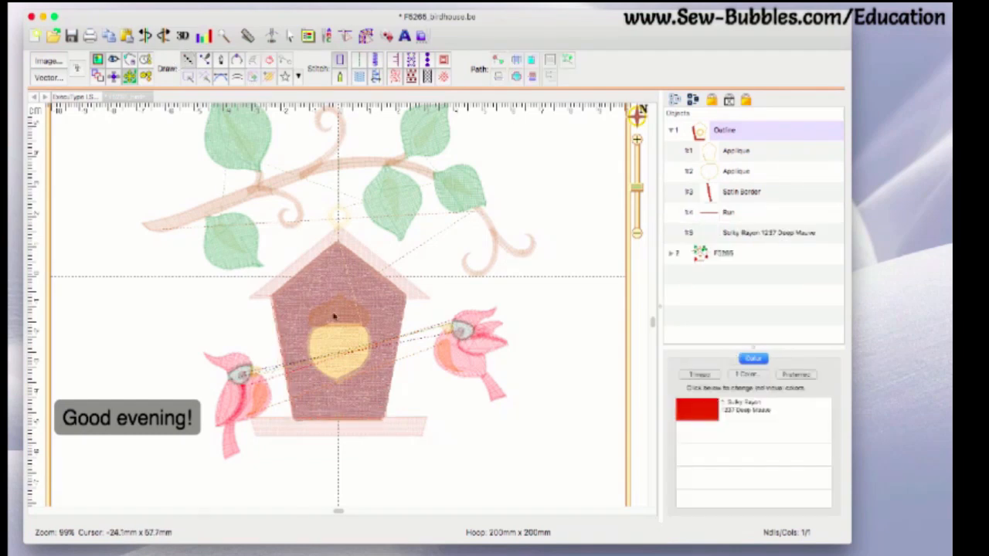
left_click(381, 416)
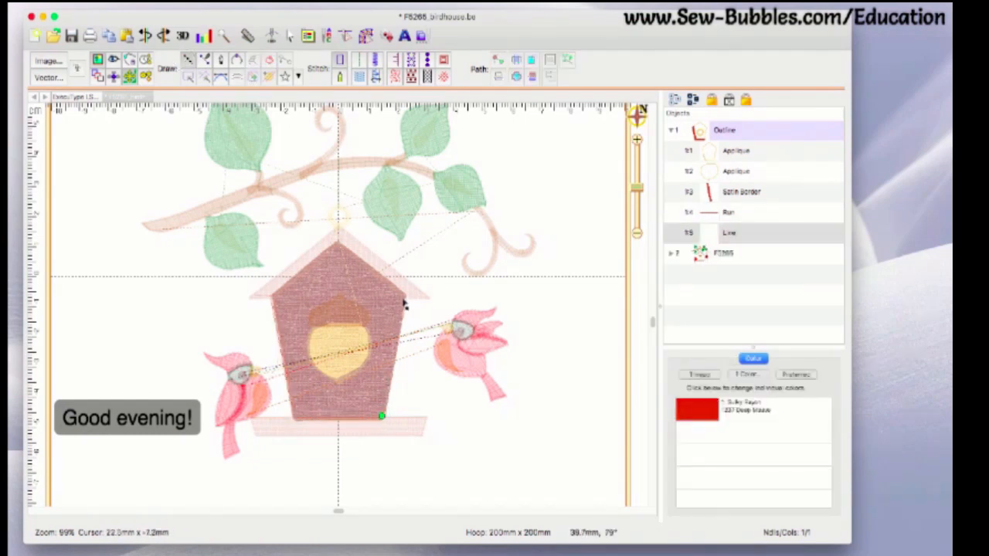
left_click(404, 299)
right_click(404, 300)
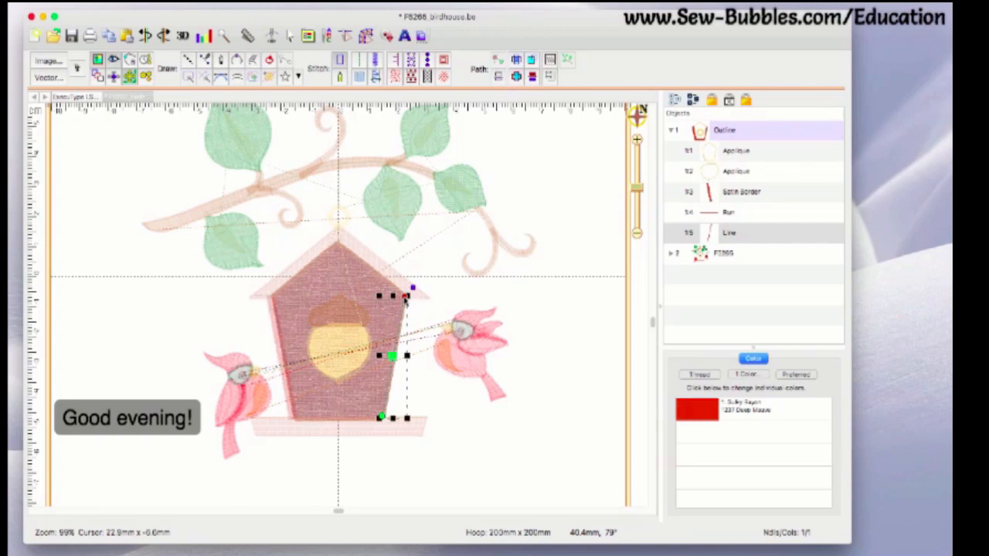
left_click(375, 61)
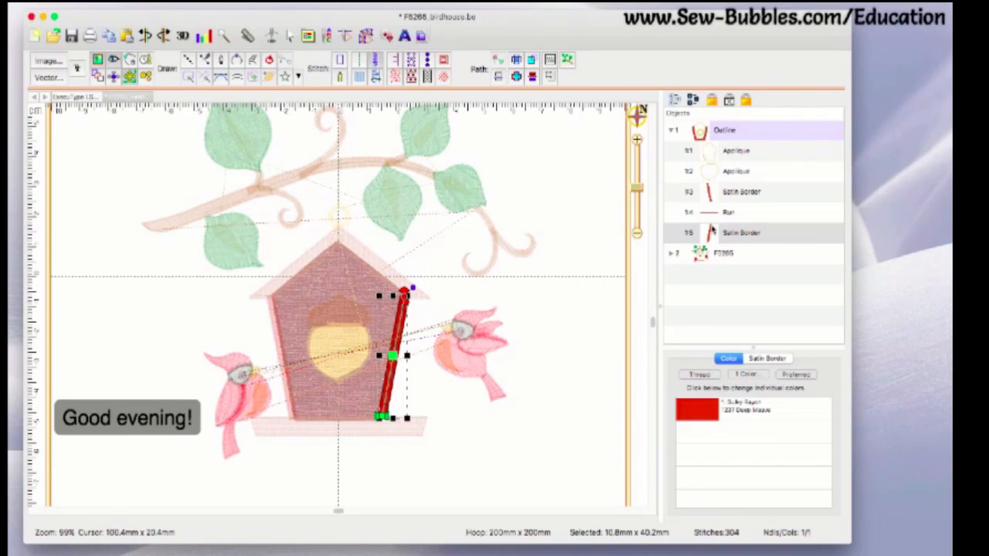
left_click(672, 131)
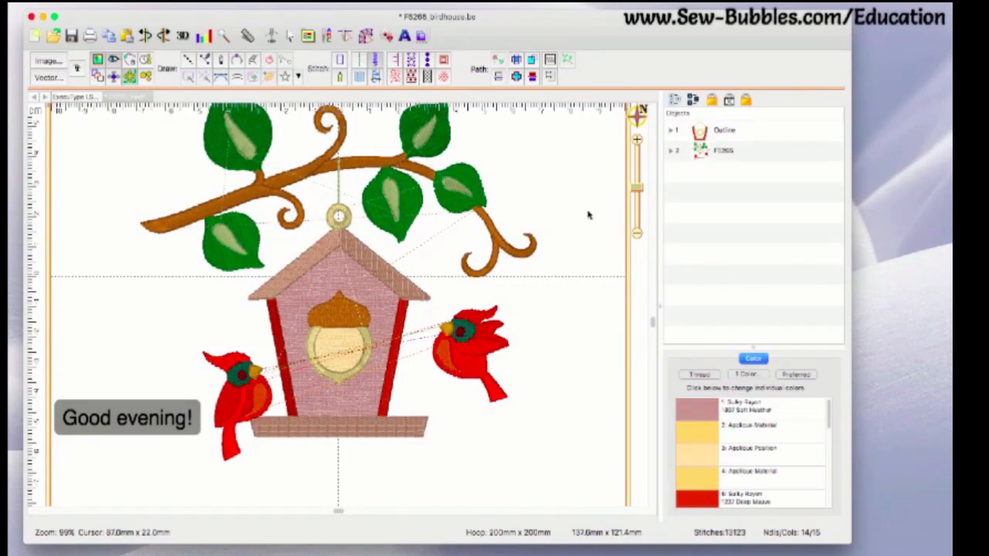
left_click(704, 156)
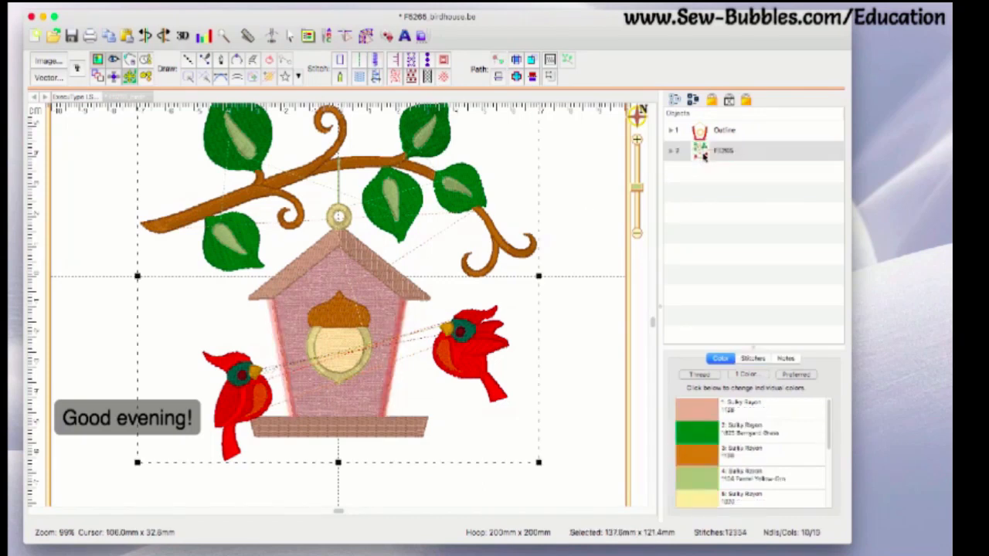
left_click(595, 247)
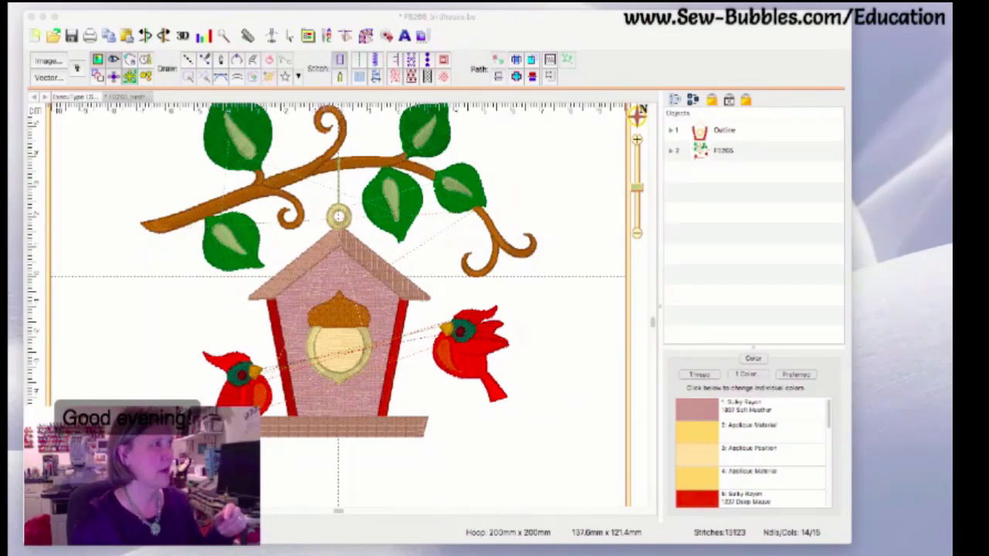
Expand the Outline group, select the wall applique, and switch the measurement units from metric to inches.
left_click(670, 132)
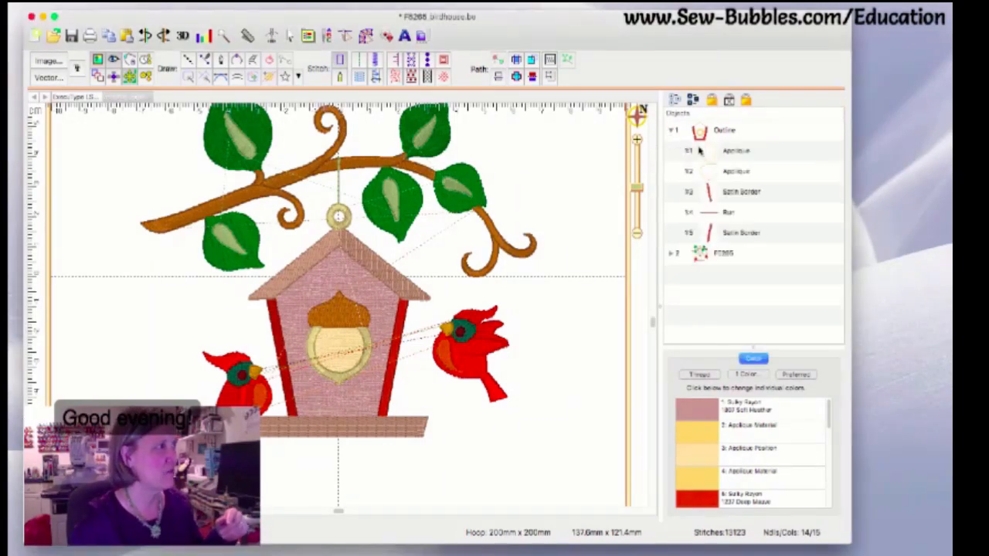
left_click(706, 151)
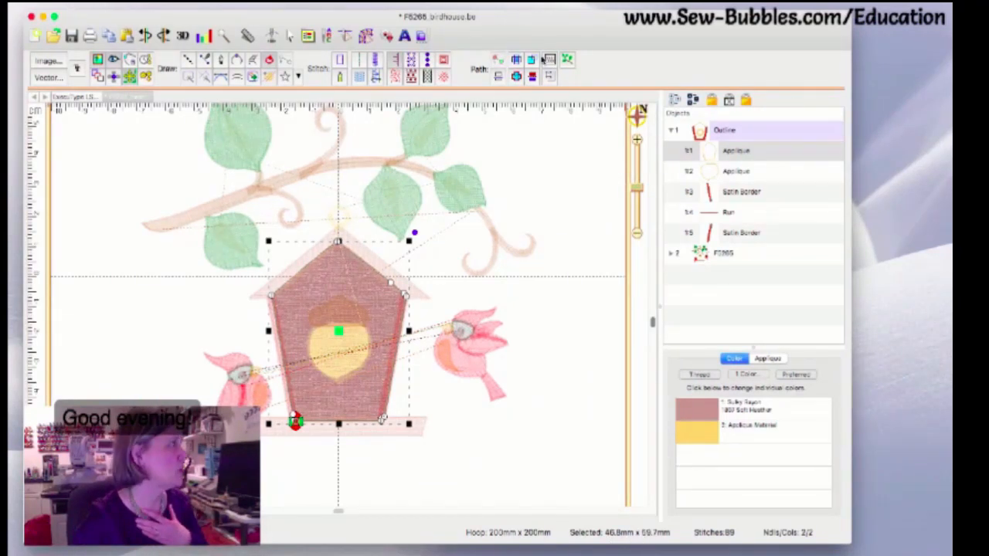
left_click(290, 37)
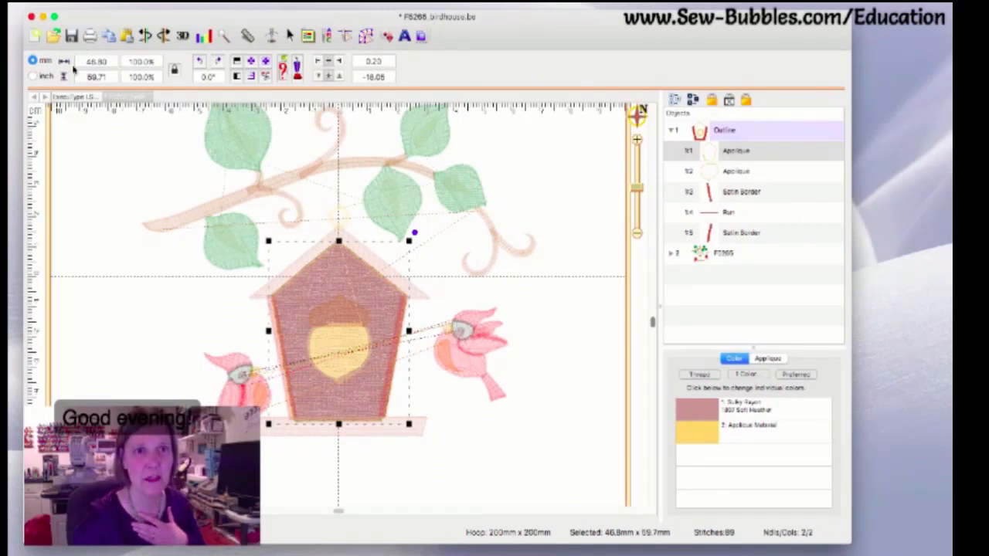
left_click(34, 76)
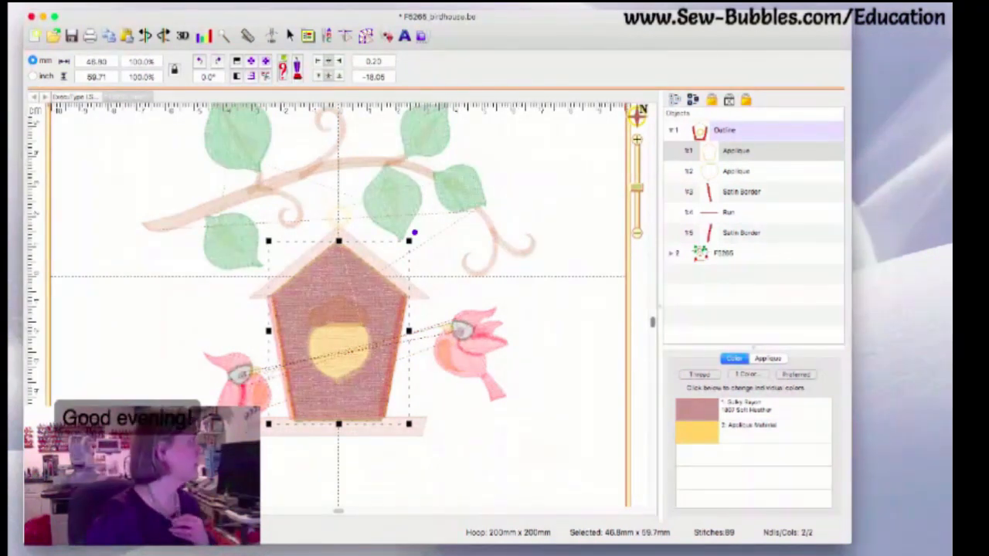
left_click(161, 4)
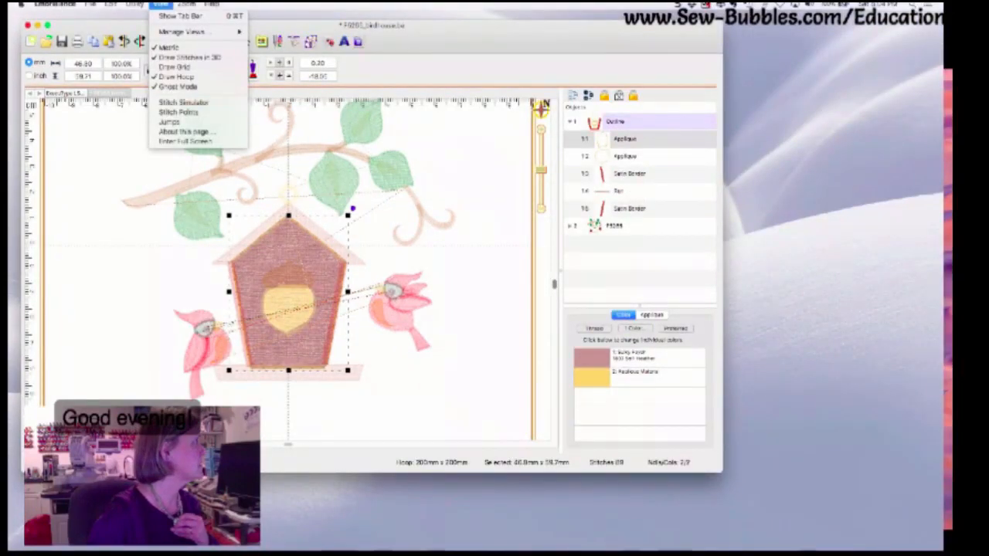
left_click(168, 47)
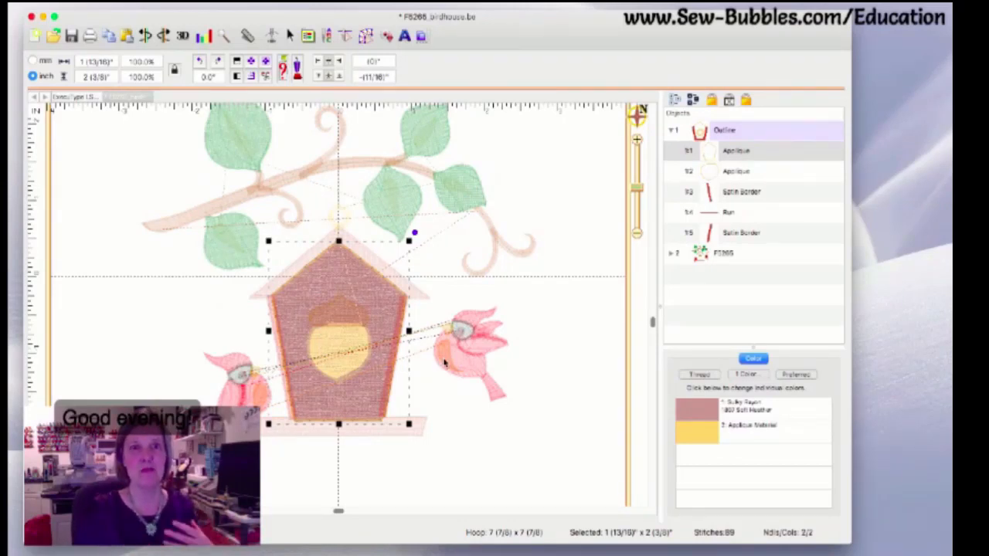
scroll(445, 364, "down", 3)
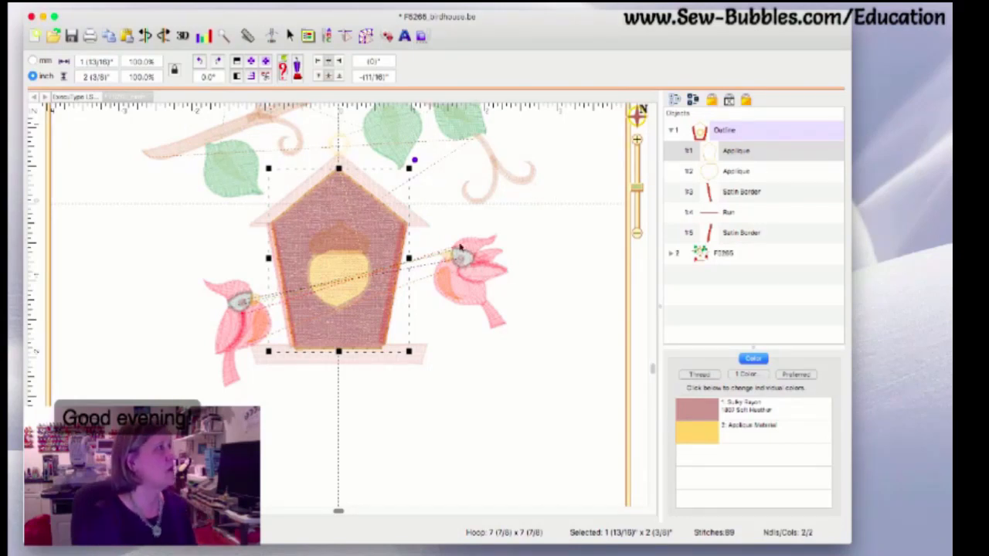
scroll(481, 274, "down", 1)
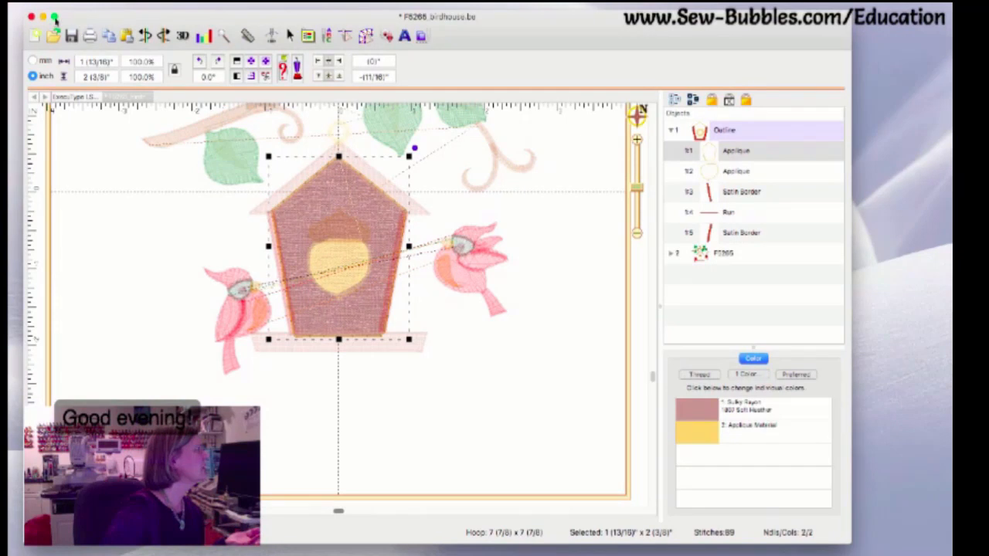
left_click_drag(200, 13, 244, 14)
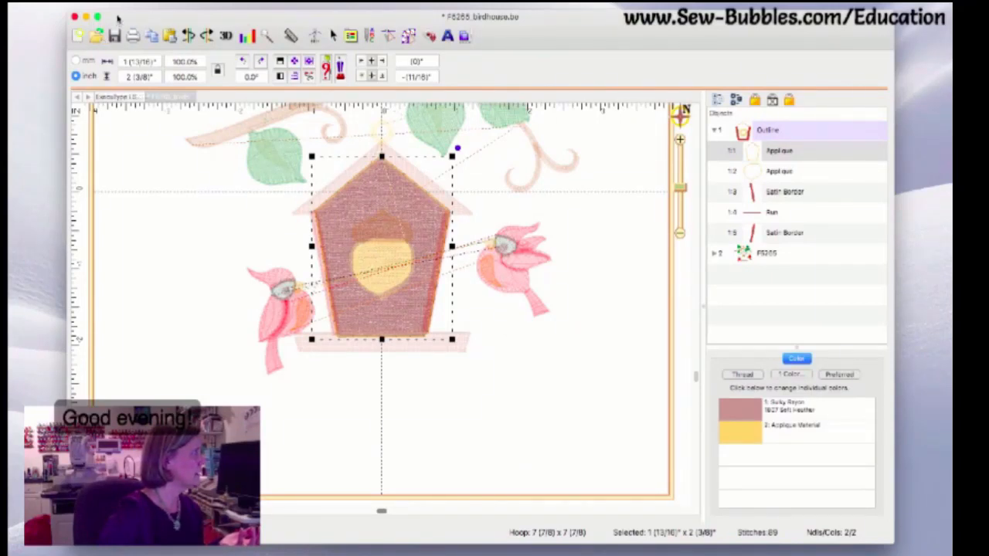
Create a new page and insert the Cloud 1 outline from the library's Clouds and Bubbles catalog.
left_click(78, 37)
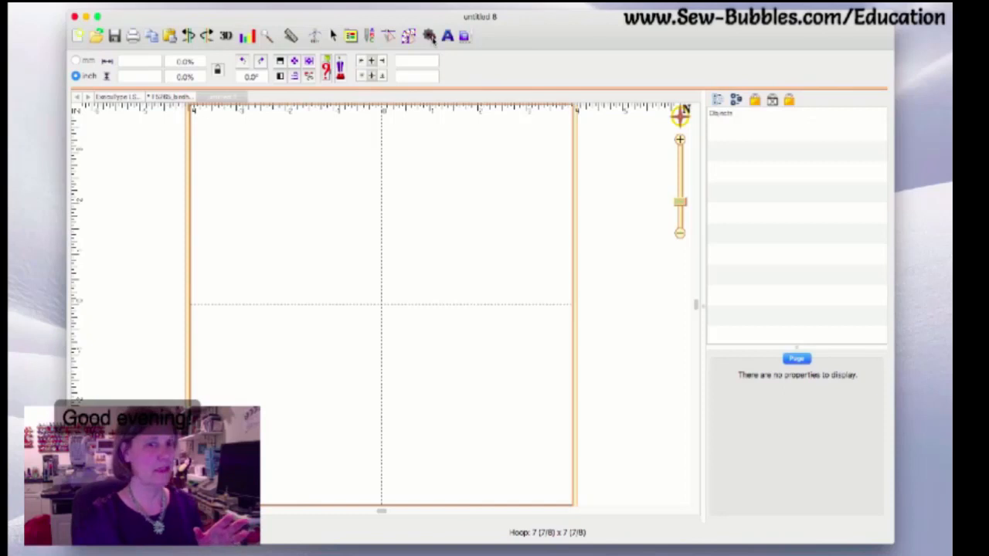
left_click(431, 37)
left_click(418, 135)
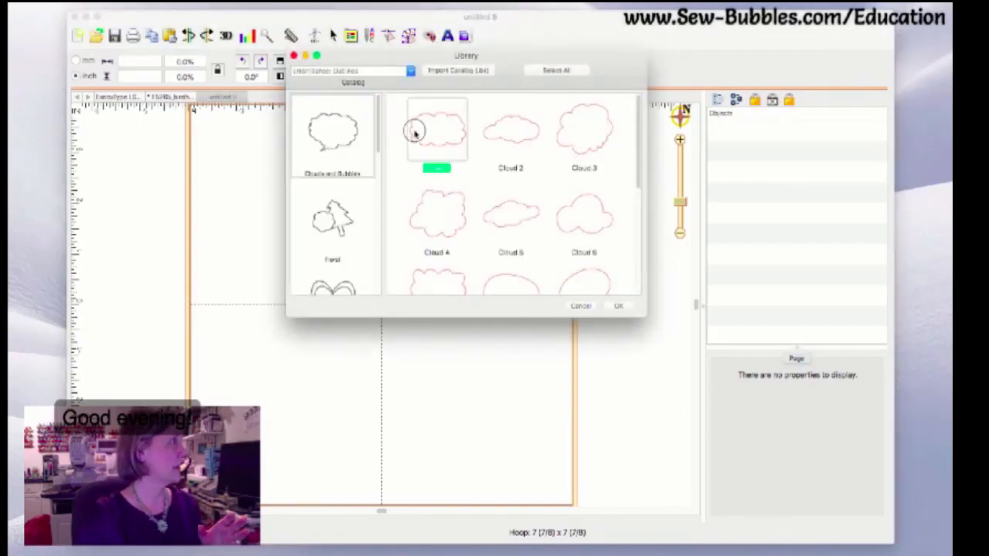
left_click(619, 305)
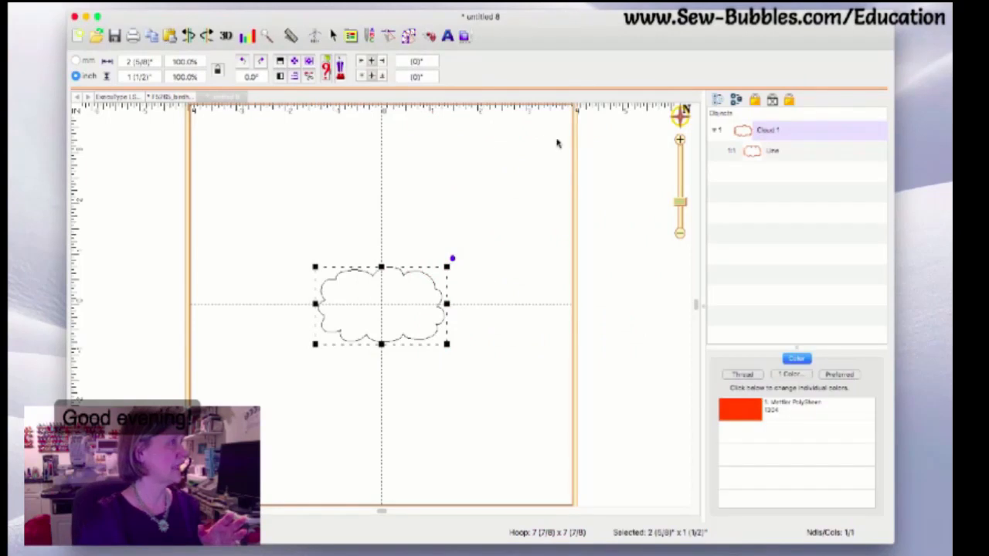
Change the cloud outline's thread color to a bright blue Mettler PolySheen thread.
left_click(742, 418)
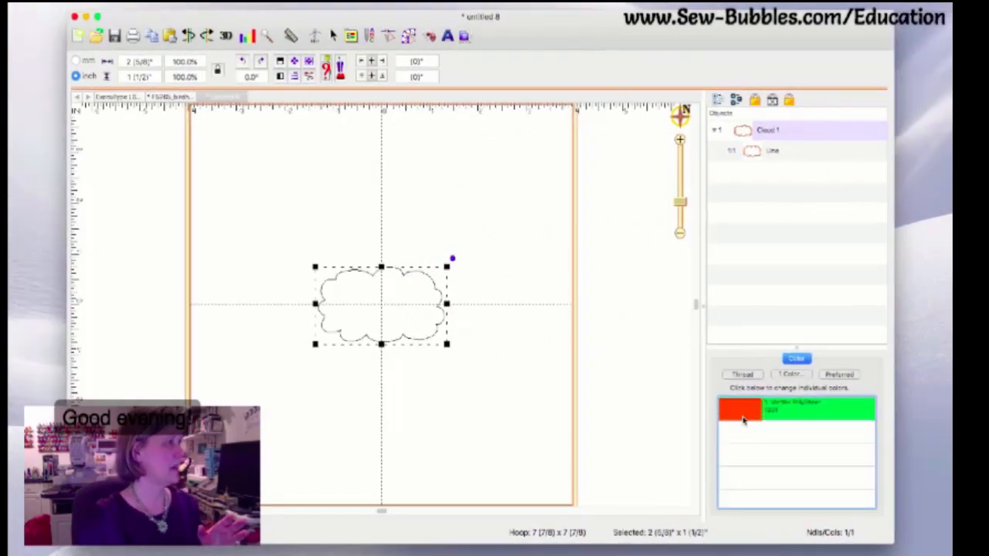
double_click(743, 420)
left_click(511, 436)
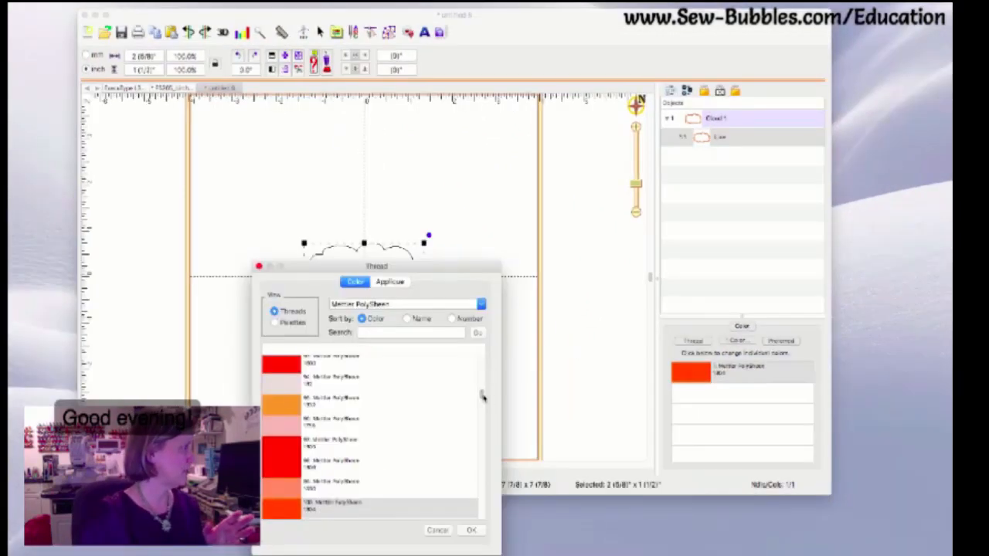
left_click_drag(481, 396, 481, 467)
left_click(300, 396)
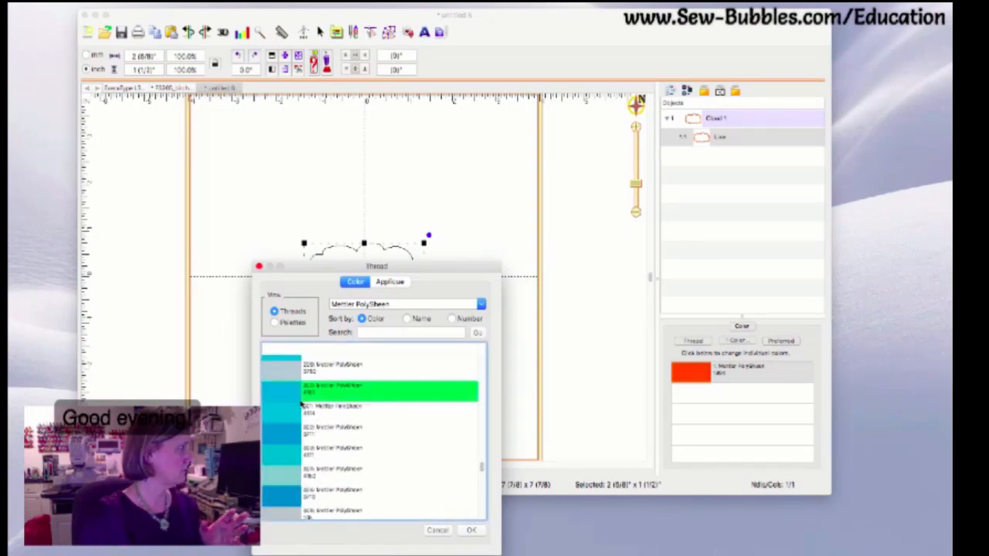
left_click(470, 531)
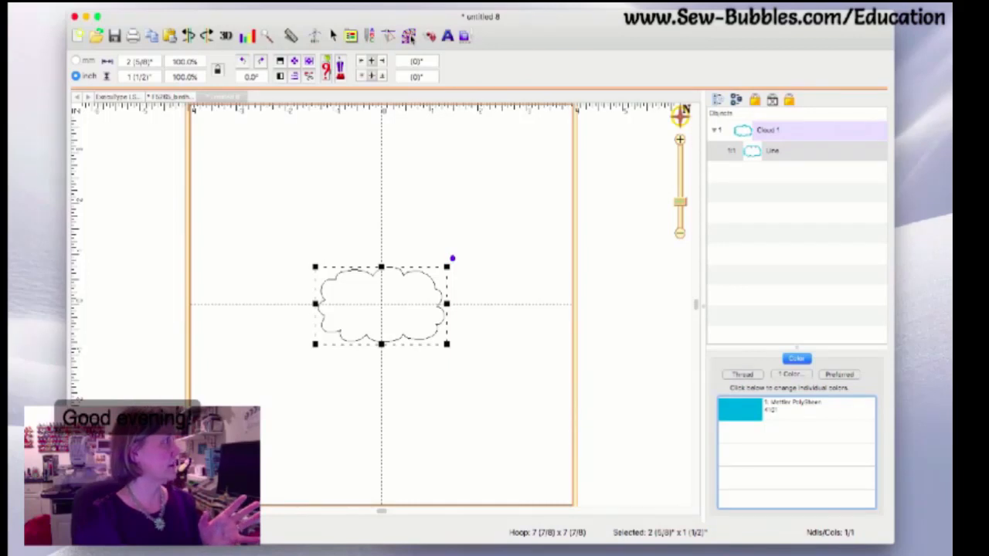
Convert the cloud outline to a Fill stitch object.
left_click(408, 37)
left_click(403, 78)
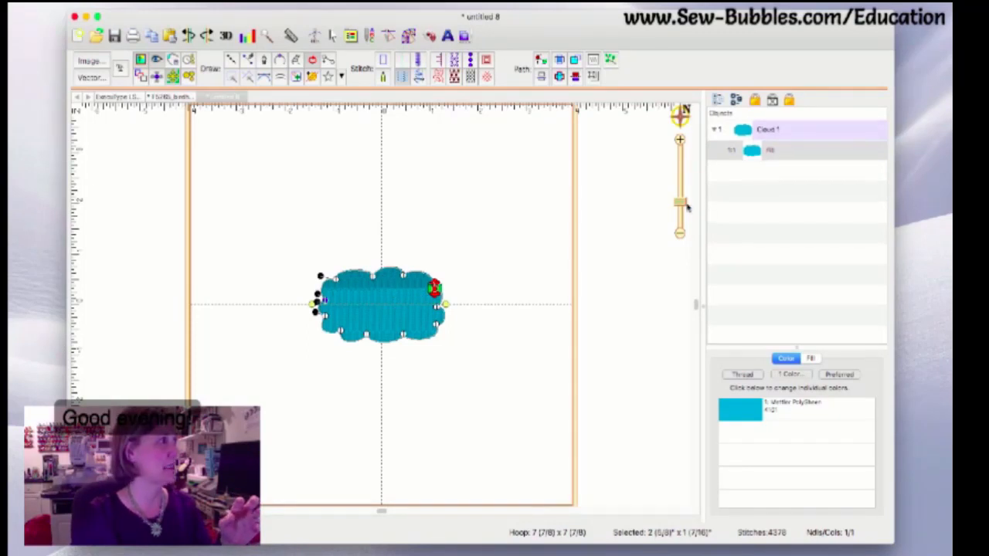
left_click_drag(680, 201, 681, 183)
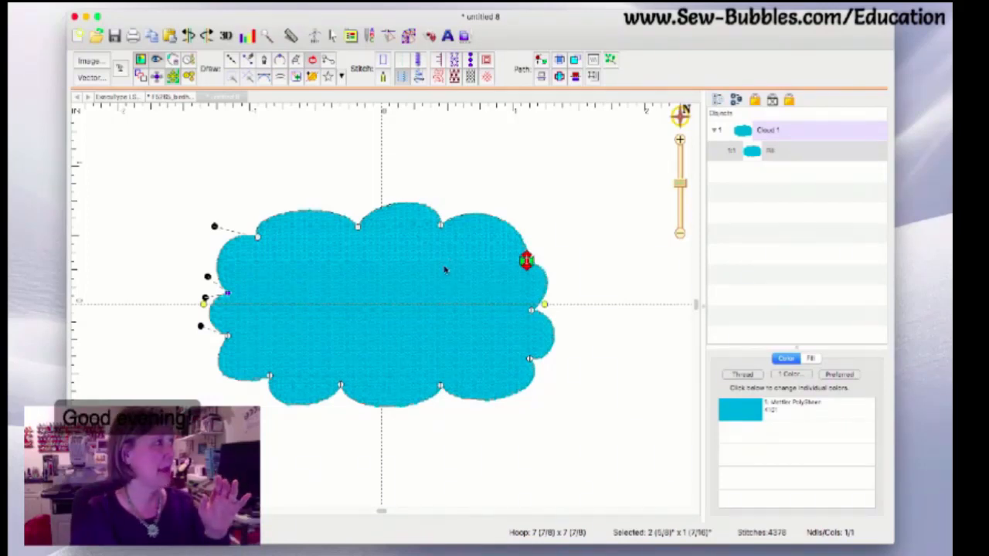
scroll(447, 267, "down", 1)
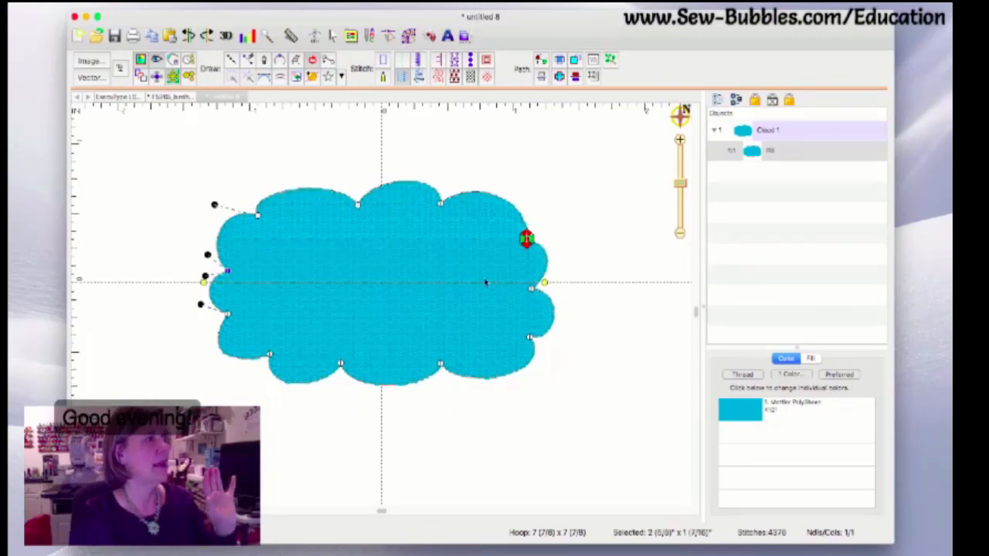
Open the cloud fill's underlay settings and turn off the 3D view to expose the underlay stitches.
left_click(810, 358)
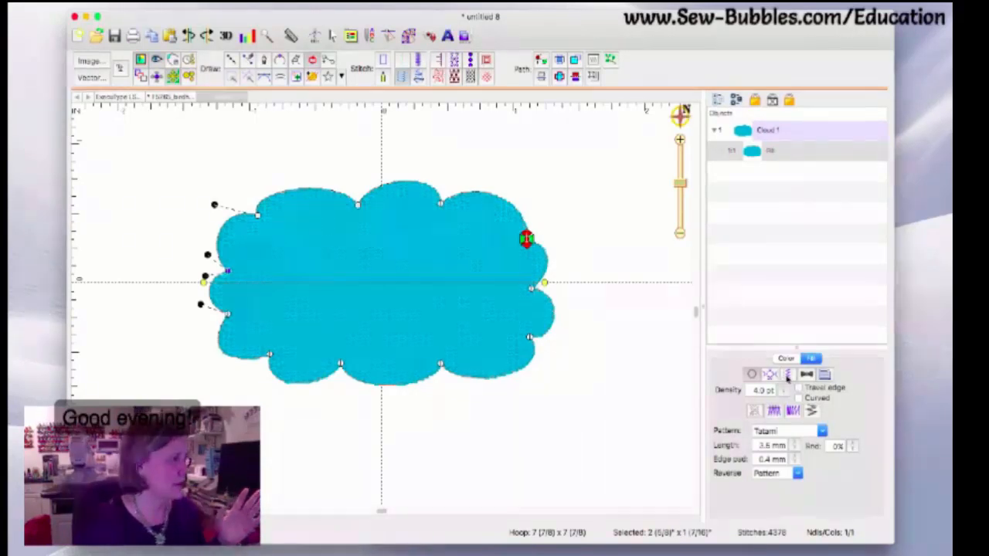
left_click(788, 375)
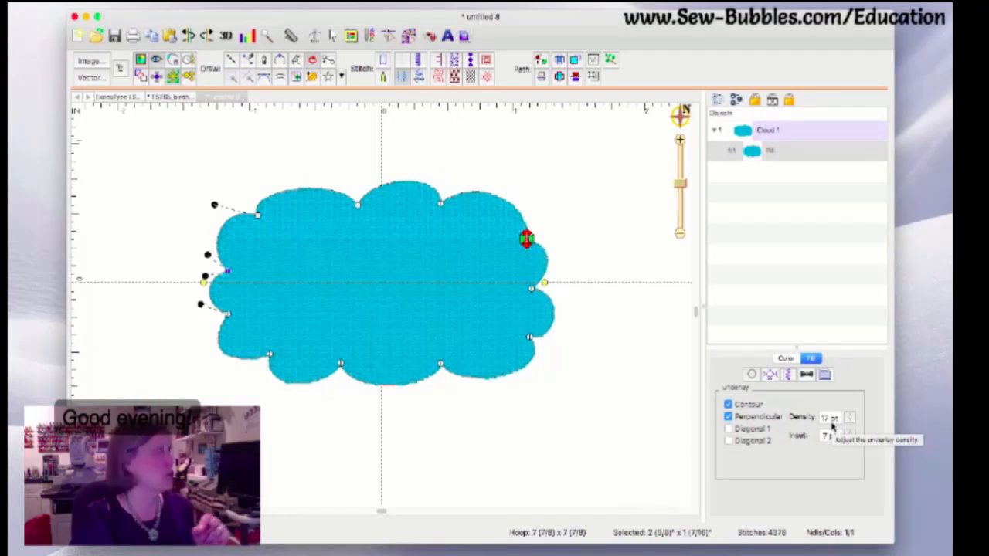
left_click(225, 38)
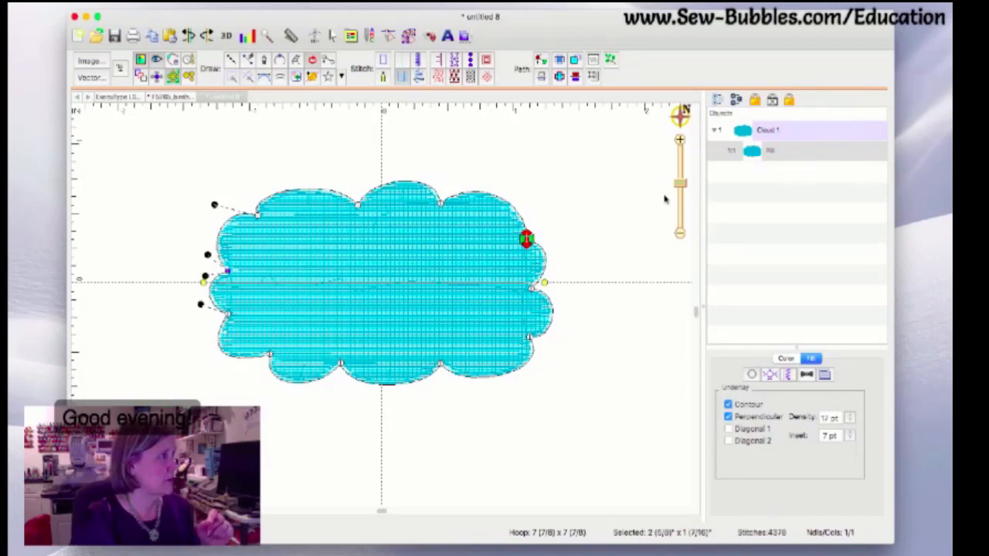
left_click_drag(679, 187, 679, 181)
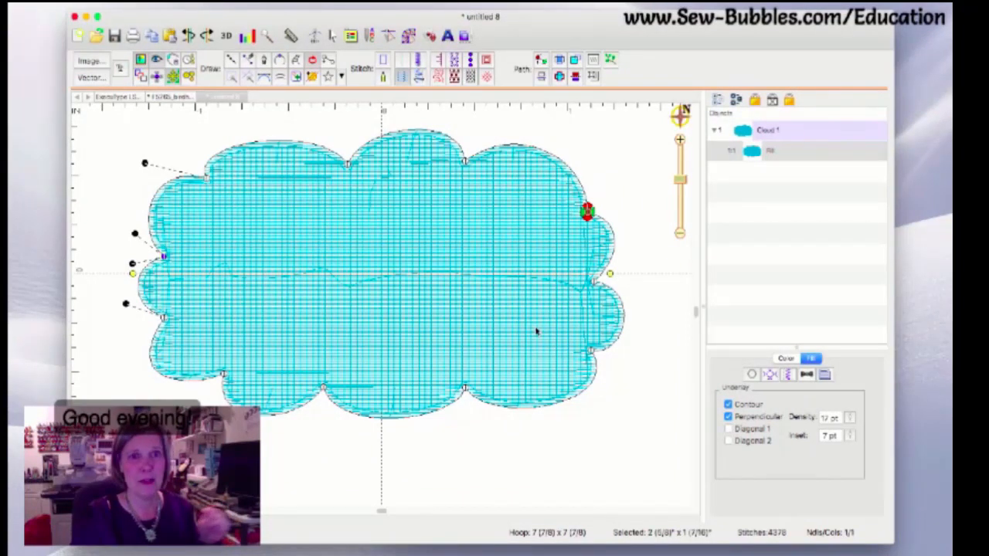
Set the cloud fill's underlay density to 25 pt and its inset to 12 pt, trying a 2 pt inset first.
left_click(848, 418)
left_click_drag(848, 418, 853, 400)
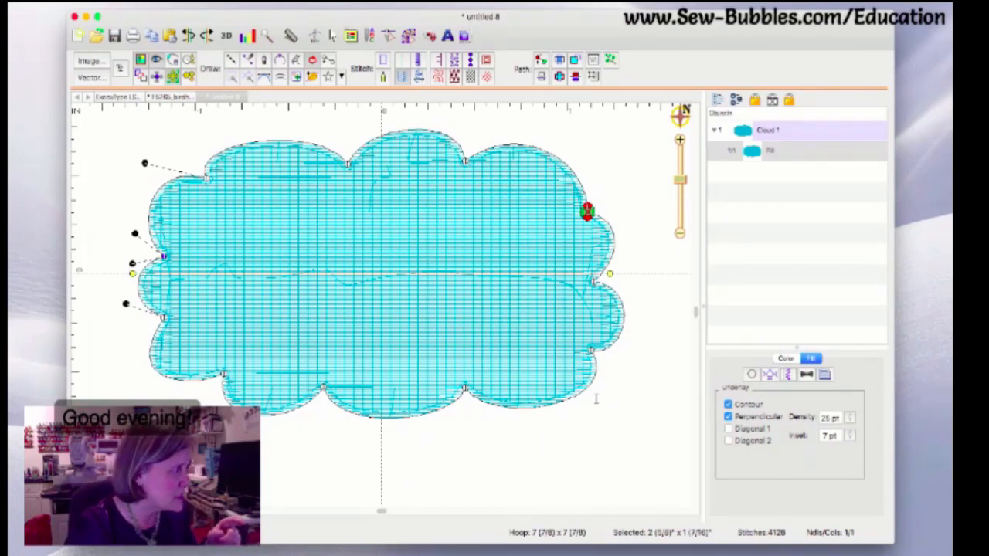
left_click_drag(850, 437, 850, 452)
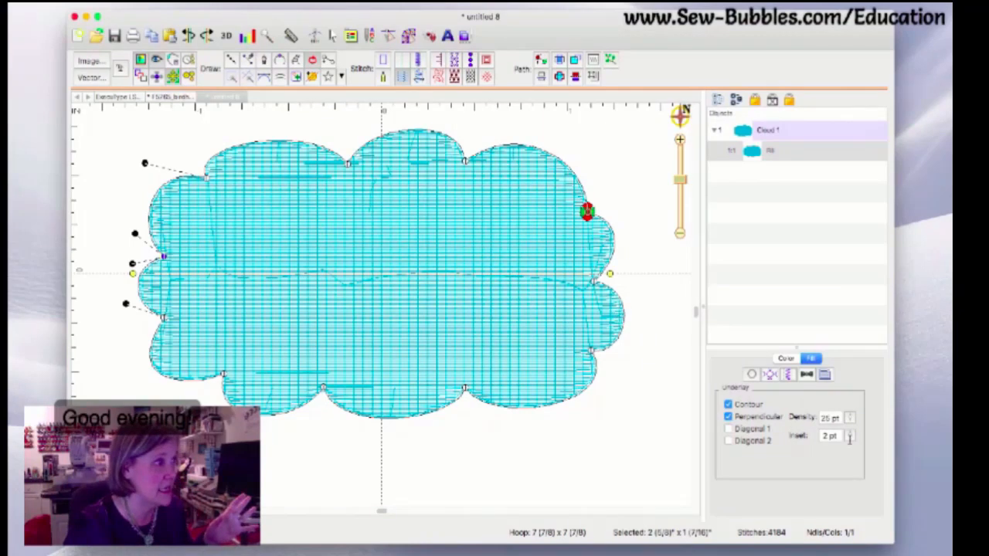
left_click_drag(850, 438, 850, 417)
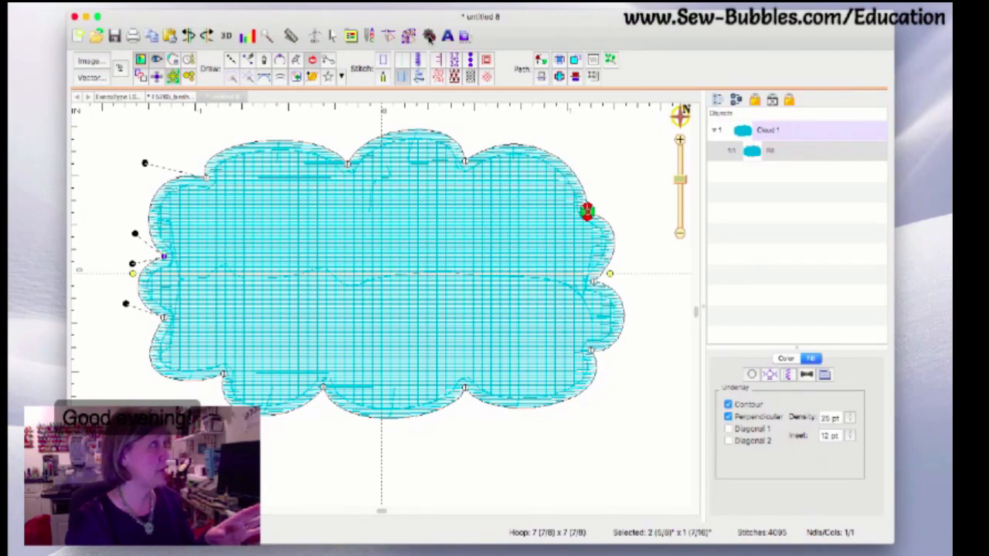
Insert the Rectangle Vert outline from the library's Shapes 1 catalog.
left_click(429, 37)
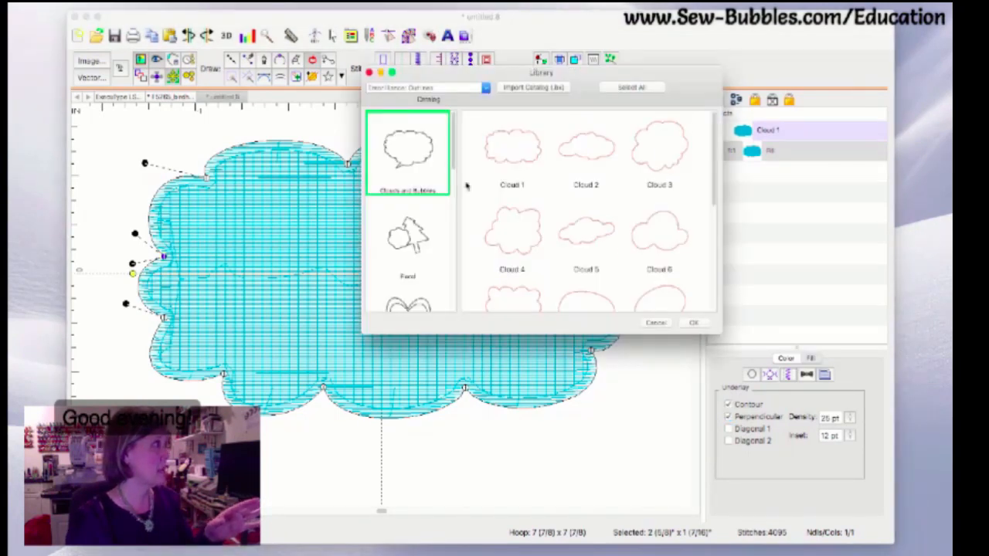
left_click_drag(455, 162, 452, 210)
left_click(426, 241)
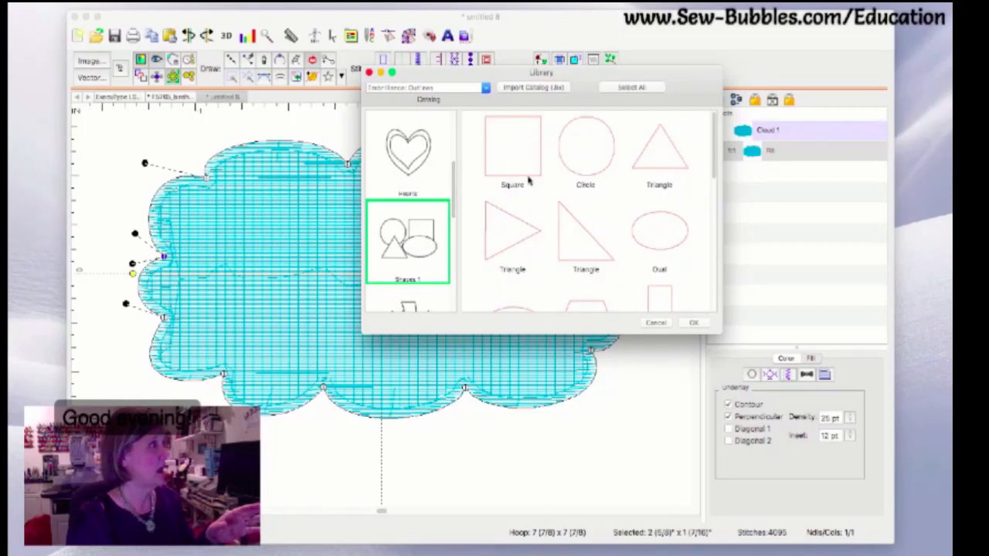
left_click(517, 177)
scroll(710, 132, "down", 2)
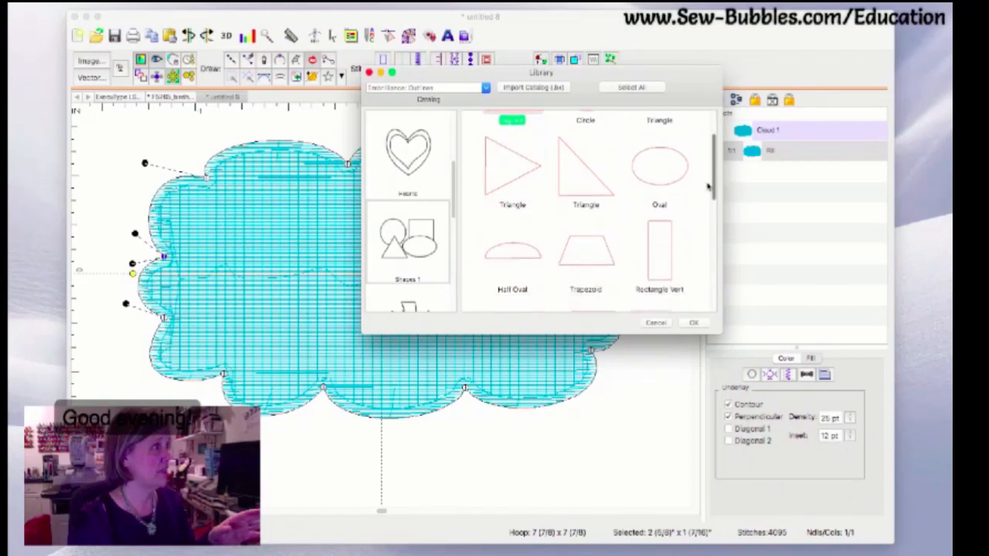
left_click(670, 258)
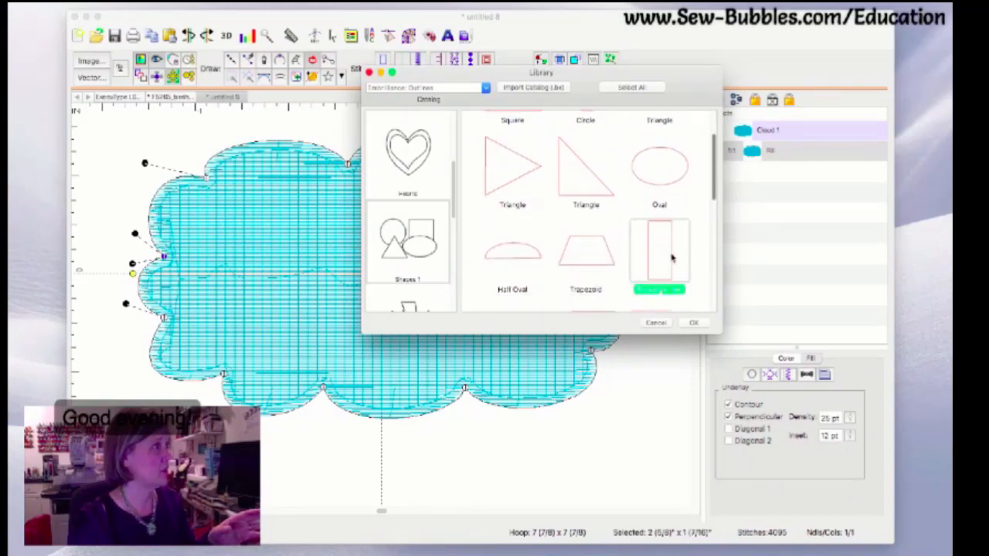
left_click(693, 323)
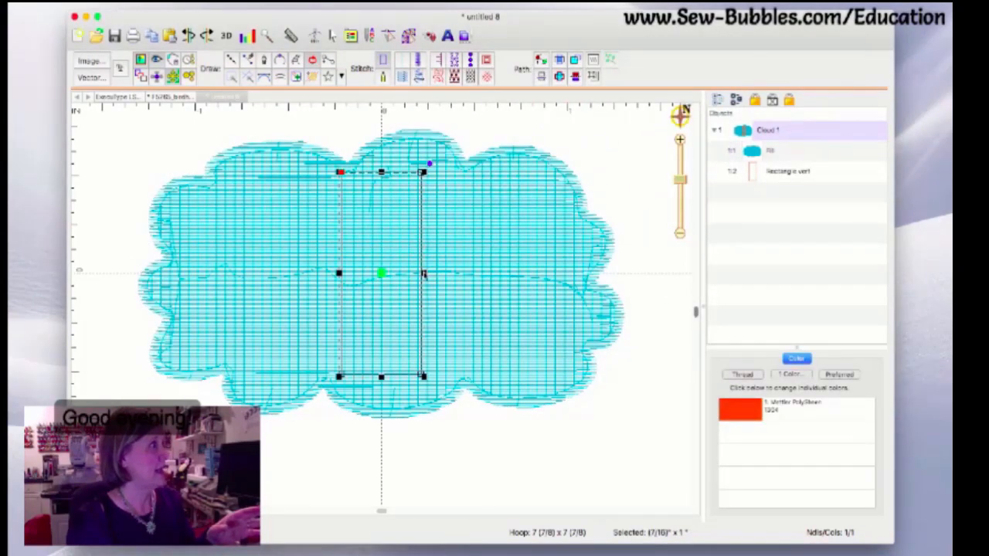
Stretch the rectangle to about 2 7/8 by 1 9/16 inches and center it around the whole cloud.
left_click_drag(458, 273, 557, 275)
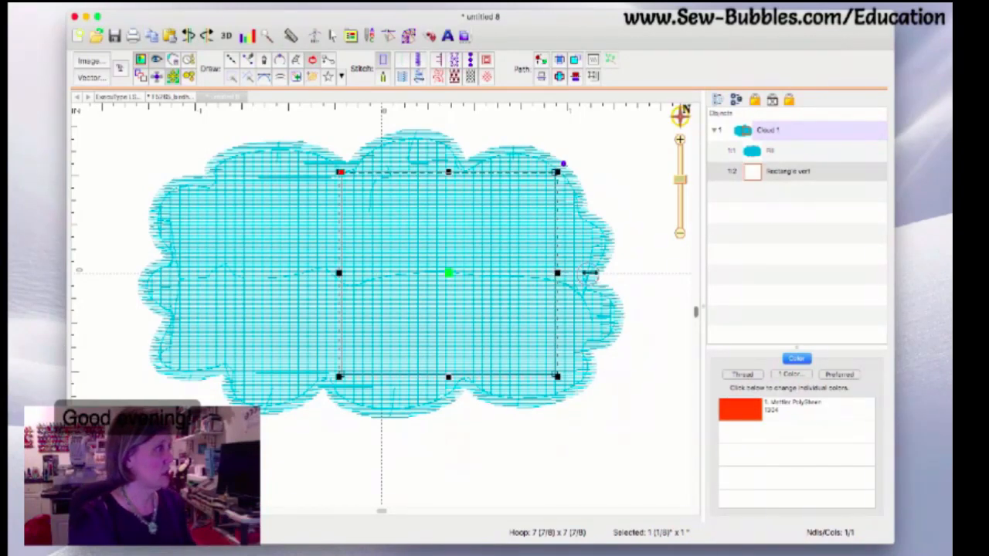
left_click_drag(631, 269, 643, 272)
left_click_drag(341, 274, 106, 278)
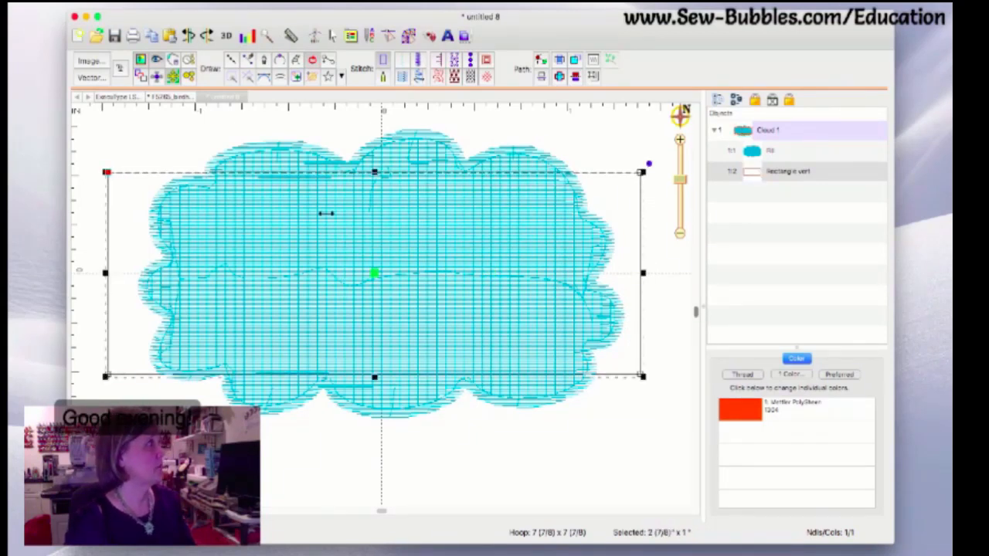
left_click_drag(374, 173, 371, 110)
scroll(370, 110, "up", 3)
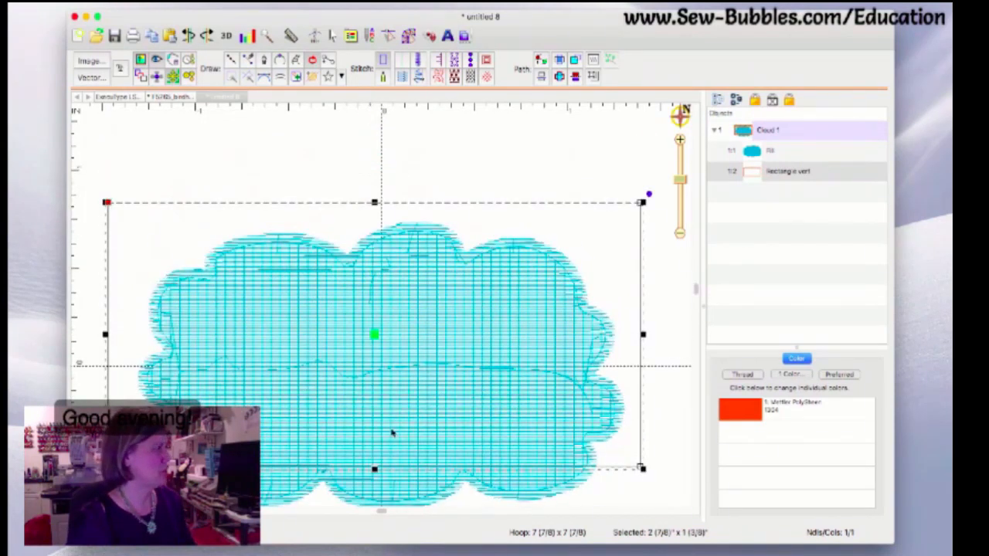
left_click_drag(374, 470, 376, 512)
left_click_drag(693, 291, 694, 313)
left_click_drag(373, 283, 379, 296)
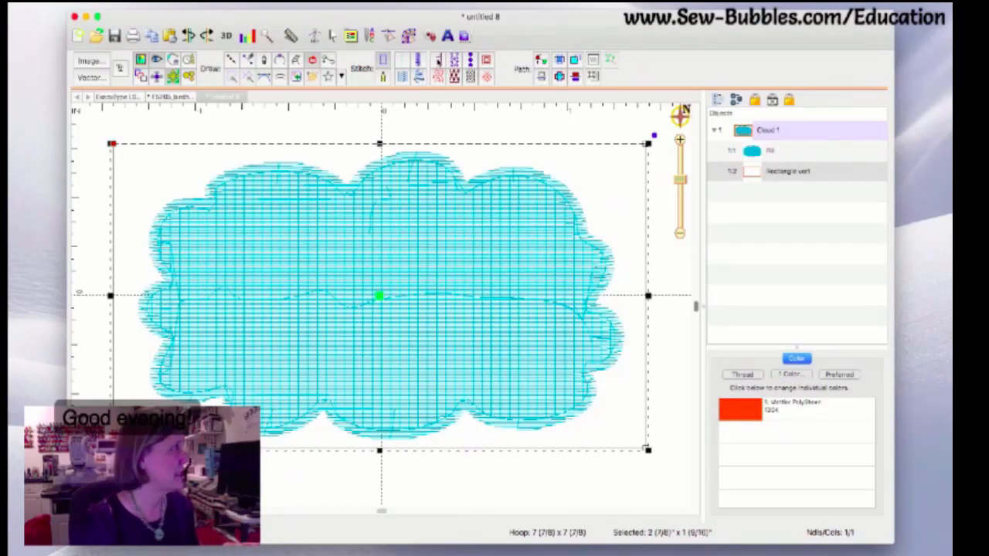
Convert the rectangle to a Run stitch and set its stitch length to 6.0 mm.
left_click(403, 65)
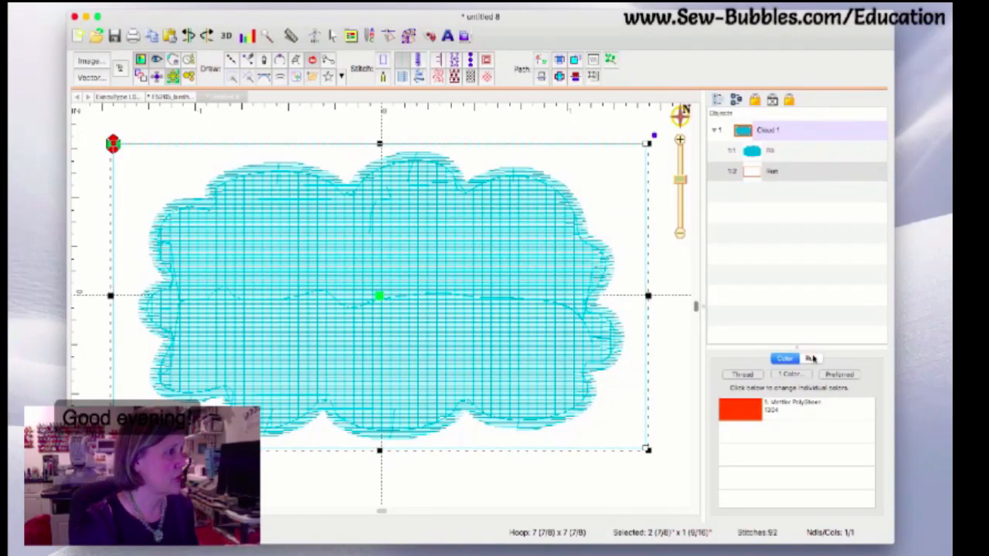
left_click(813, 359)
left_click_drag(807, 415, 809, 343)
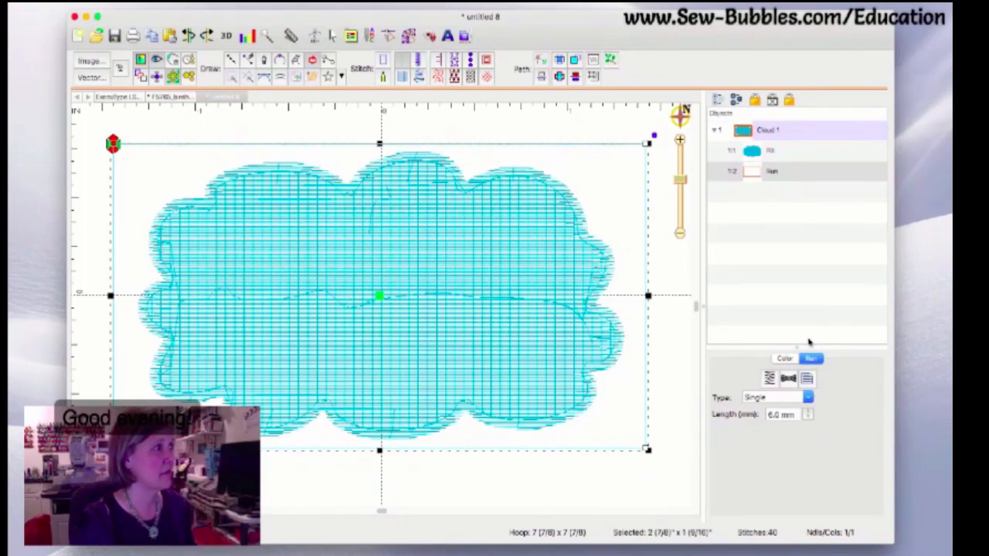
left_click(661, 377)
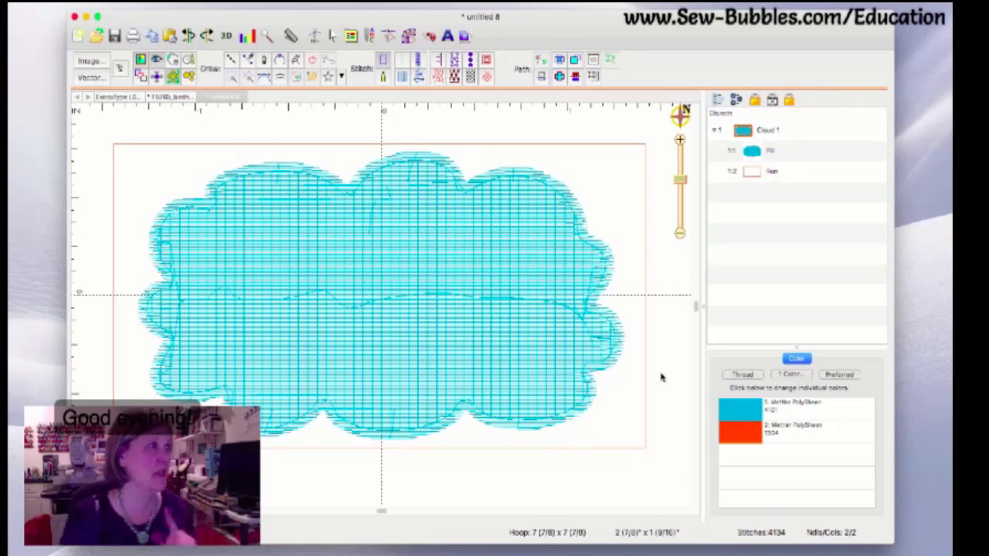
Move the rectangular Run object to the first position in the stitching order, before the cloud fill.
left_click(754, 178)
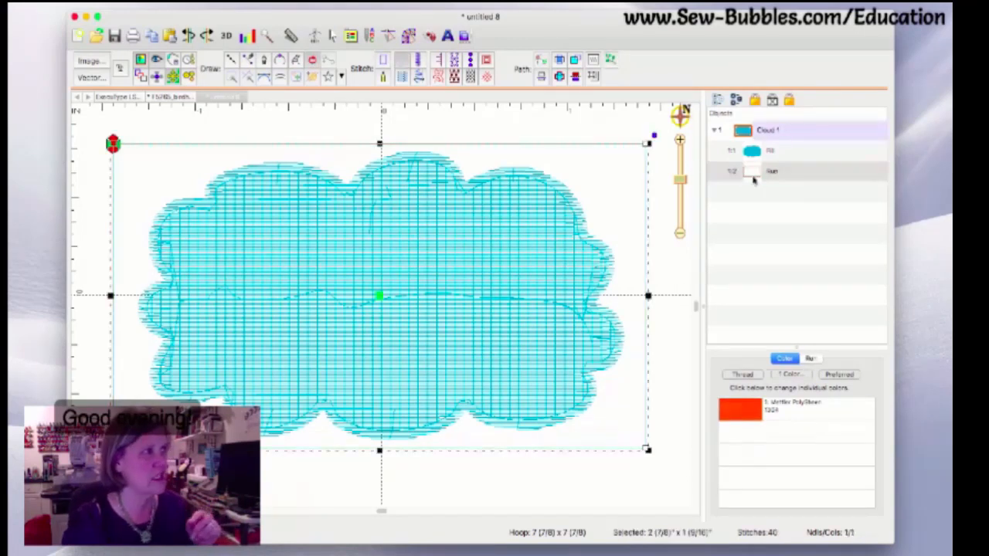
right_click(753, 178)
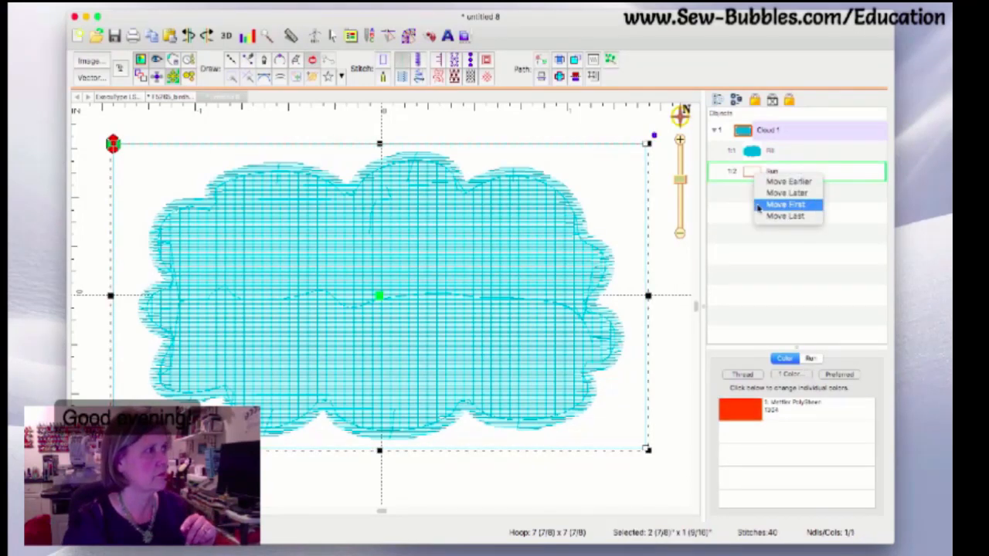
left_click(760, 205)
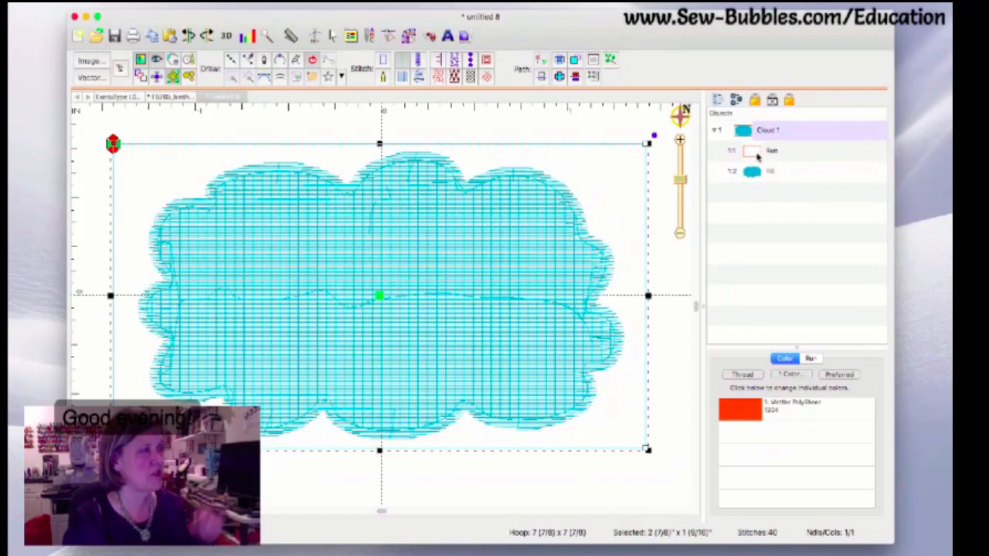